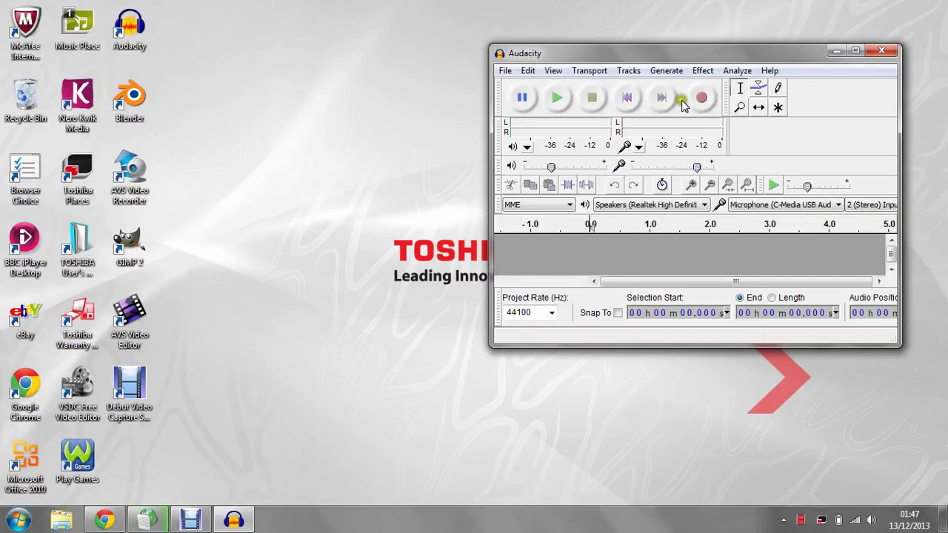
# Start a new Audacity recording, then minimize the Audacity window to show the desktop.
pyautogui.click(700, 98)
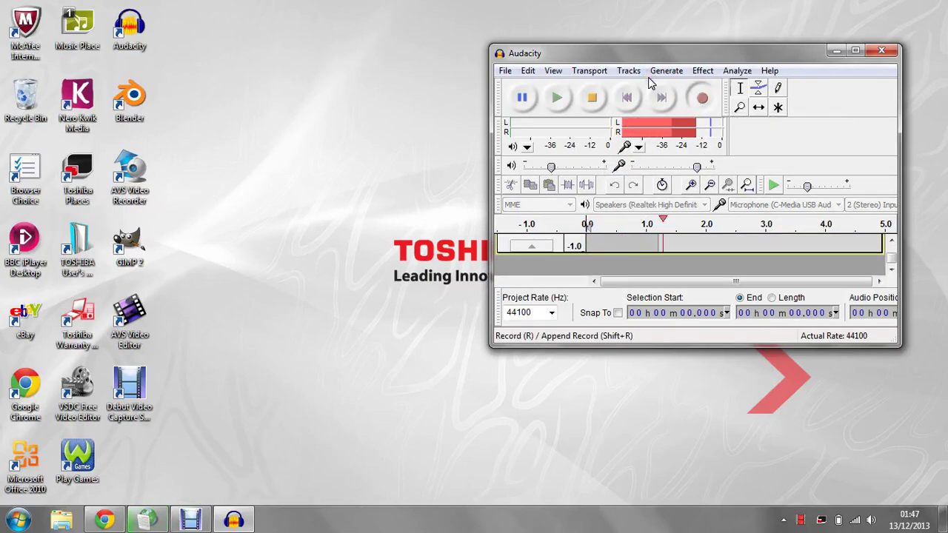
pyautogui.click(834, 52)
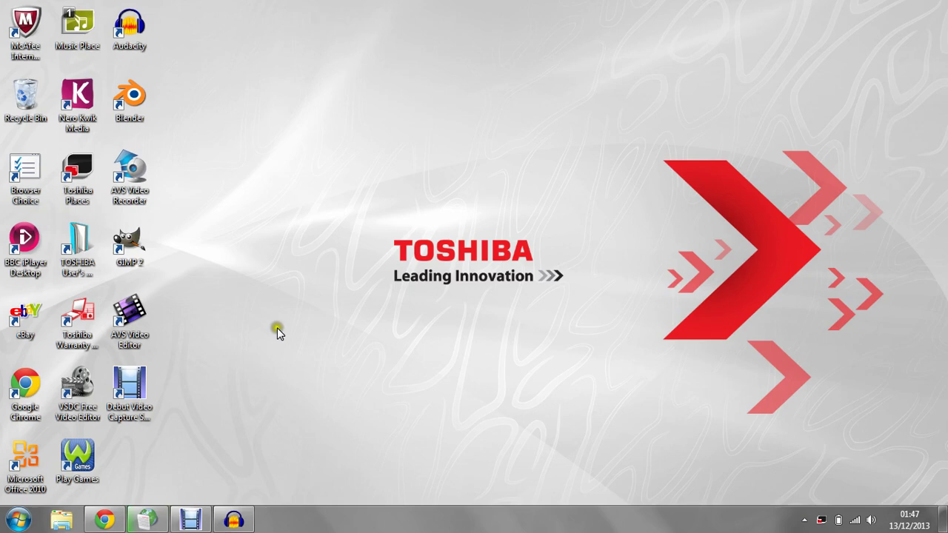
# Launch VirtualDub.exe from Downloads > VirtualDub-1.9.11, allowing it past the unverified-publisher warning.
pyautogui.click(62, 520)
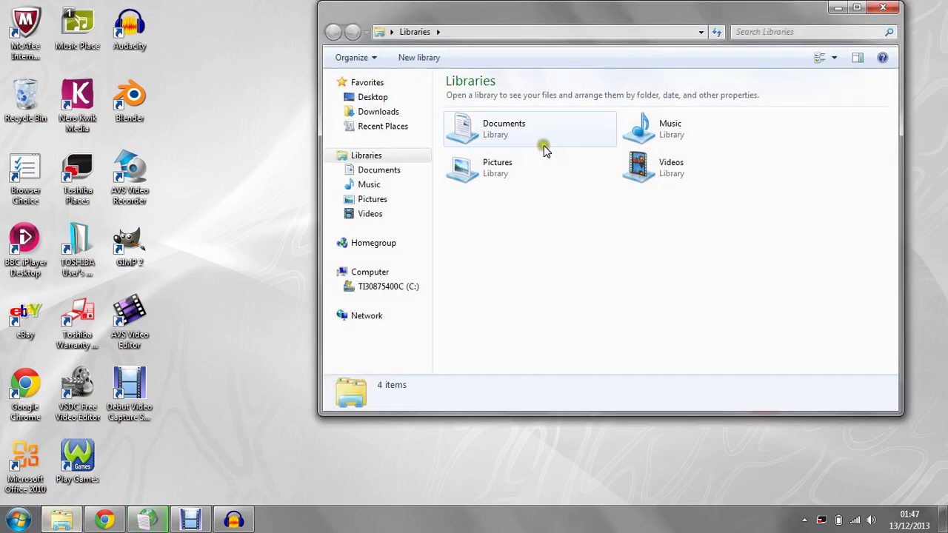
pyautogui.click(409, 113)
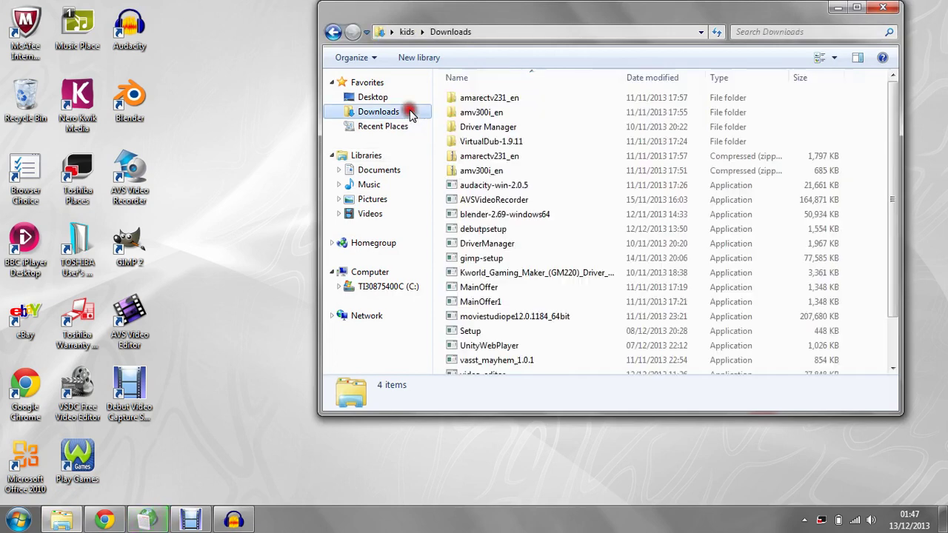
pyautogui.doubleClick(487, 143)
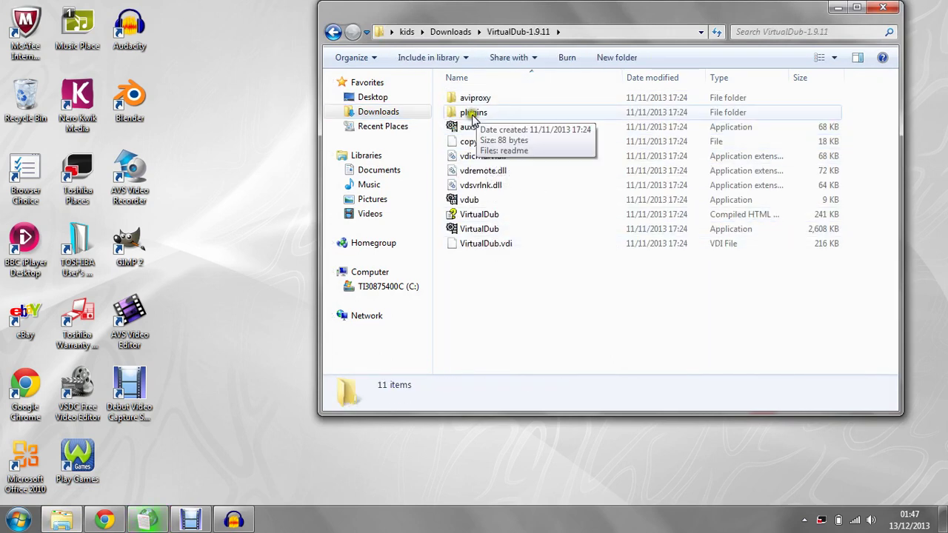
pyautogui.doubleClick(527, 231)
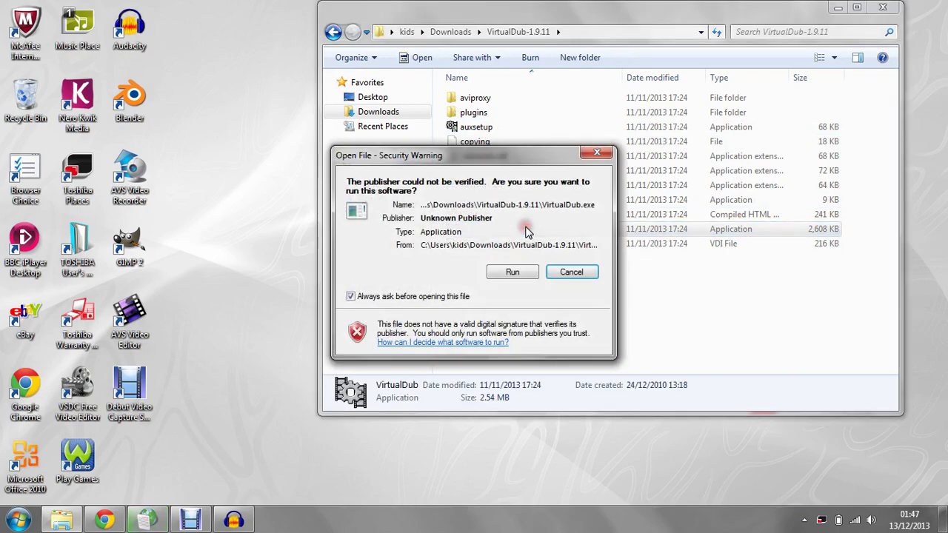
pyautogui.click(511, 272)
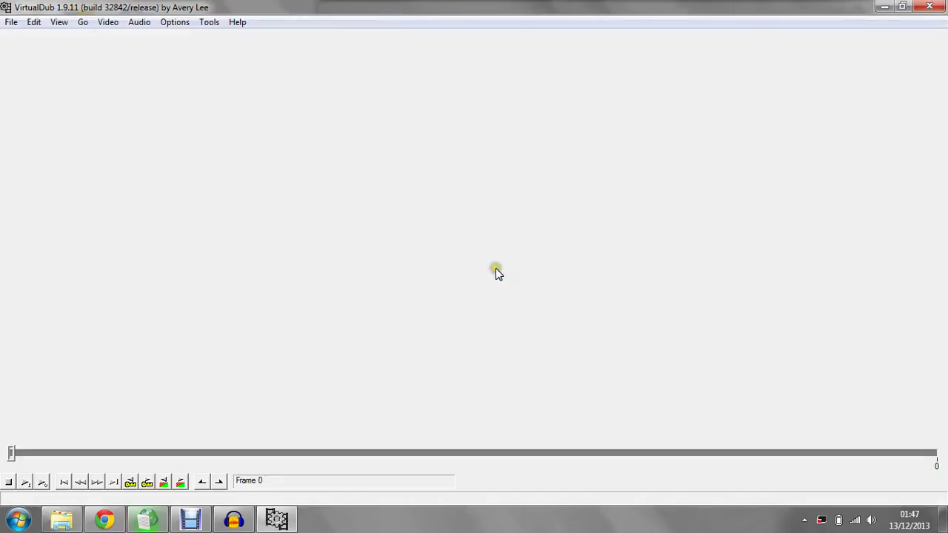
pyautogui.click(902, 7)
pyautogui.click(779, 18)
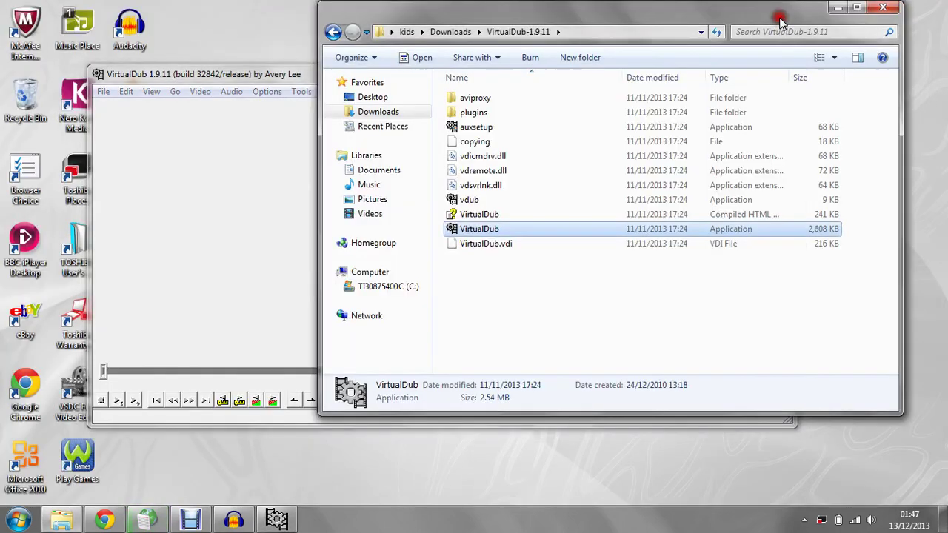
pyautogui.click(403, 115)
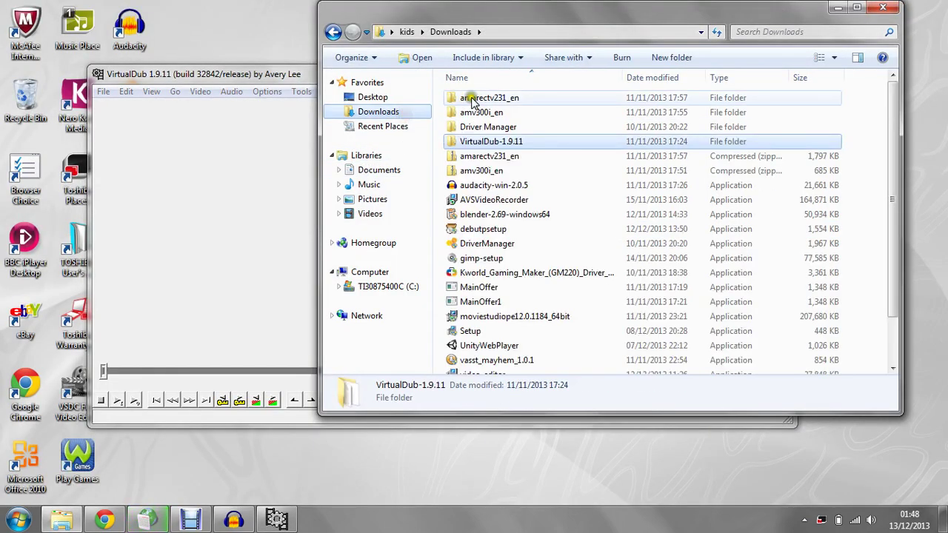
pyautogui.doubleClick(529, 97)
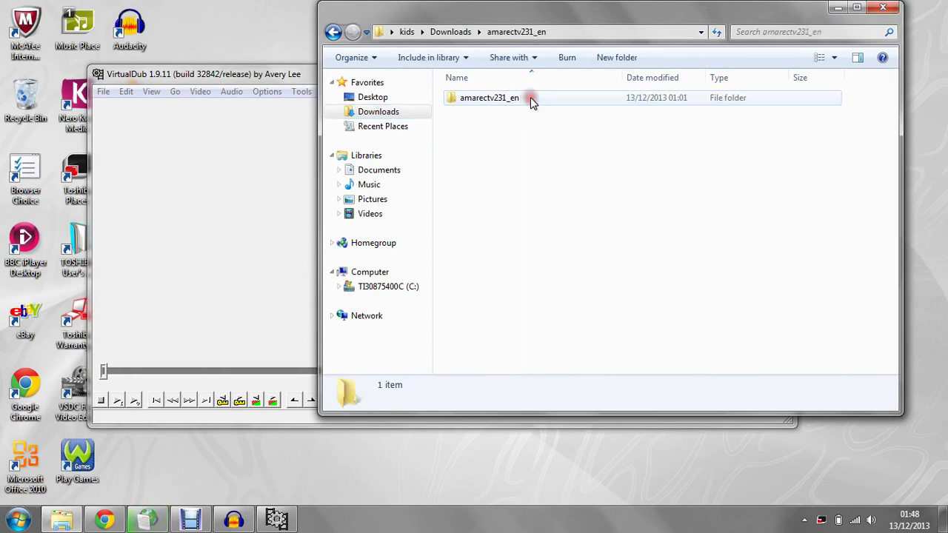
pyautogui.click(544, 100)
pyautogui.doubleClick(545, 102)
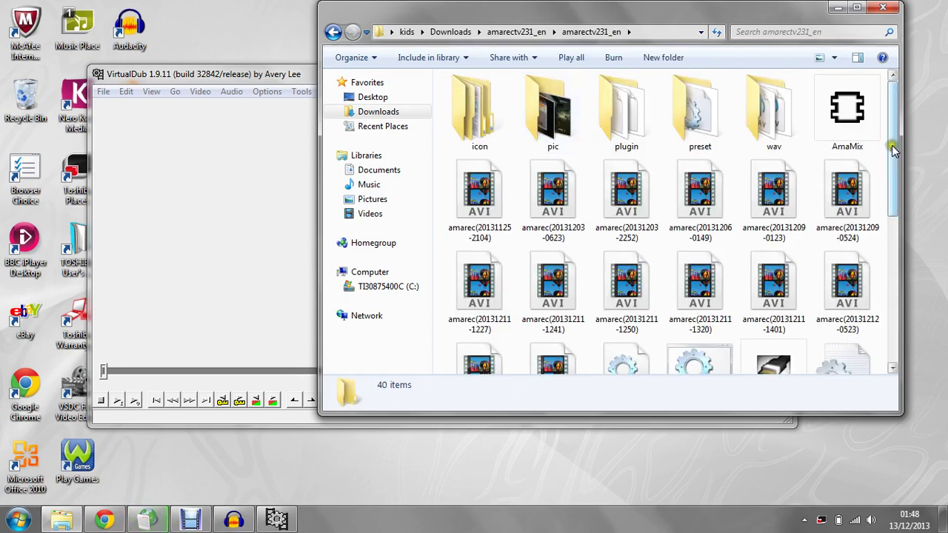
pyautogui.moveTo(894, 150); pyautogui.dragTo(892, 180)
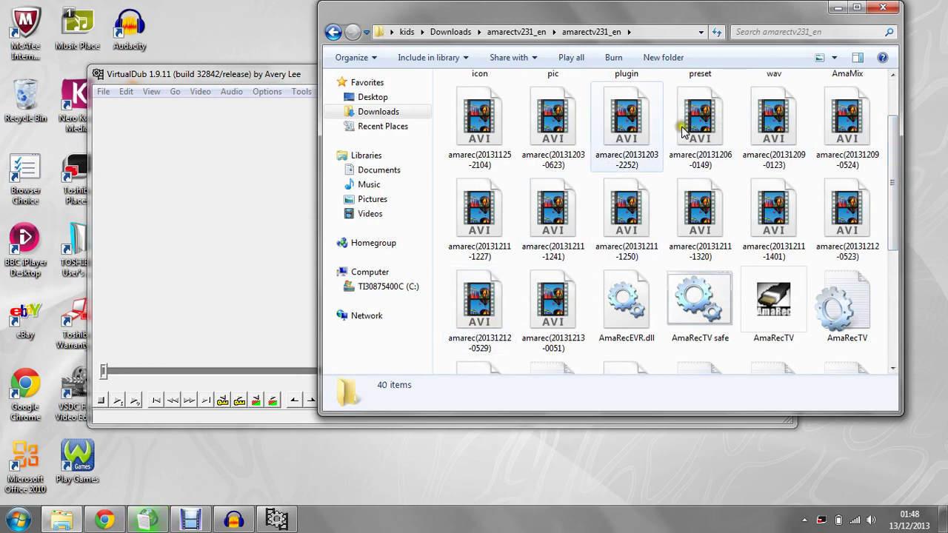
pyautogui.moveTo(544, 310); pyautogui.dragTo(260, 256)
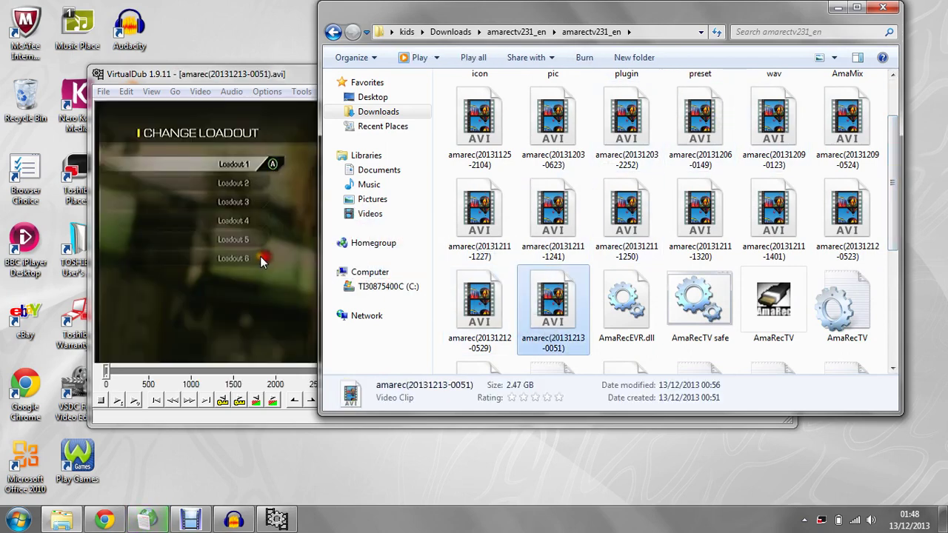
# Close Explorer, maximize VirtualDub and mark frame 191 as the selection start.
pyautogui.click(880, 9)
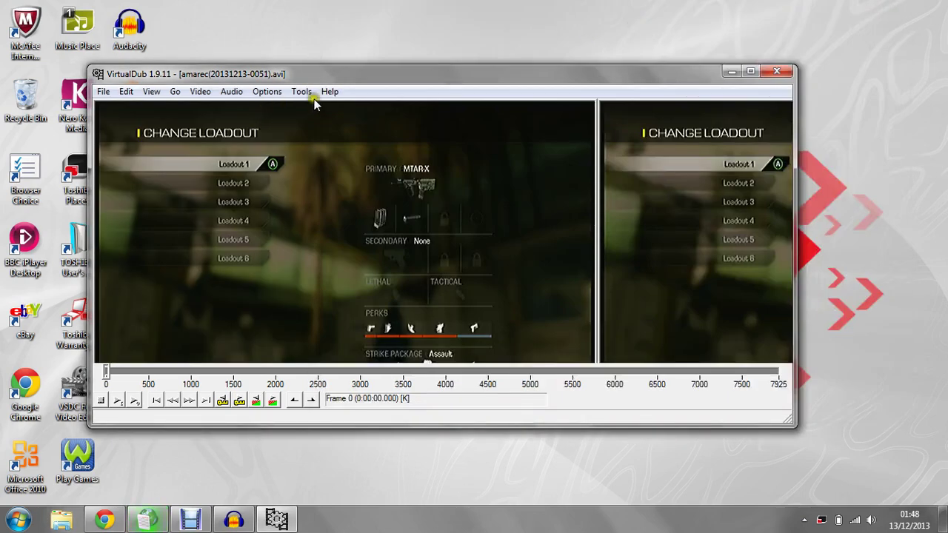
pyautogui.click(750, 71)
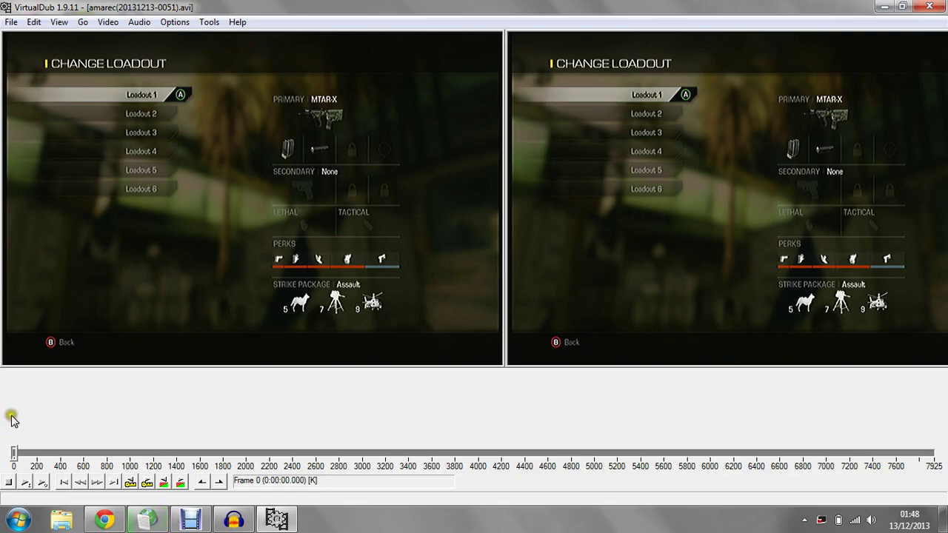
pyautogui.moveTo(12, 457); pyautogui.dragTo(36, 452)
pyautogui.click(205, 481)
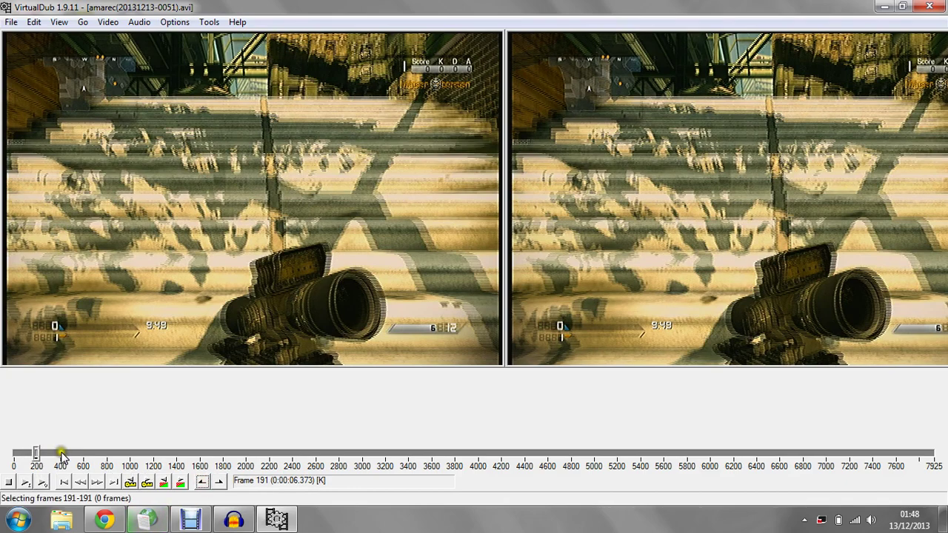
# Mark frame 419 as the selection end, then review frames 179 and 425 around the range.
pyautogui.moveTo(36, 452); pyautogui.dragTo(63, 453)
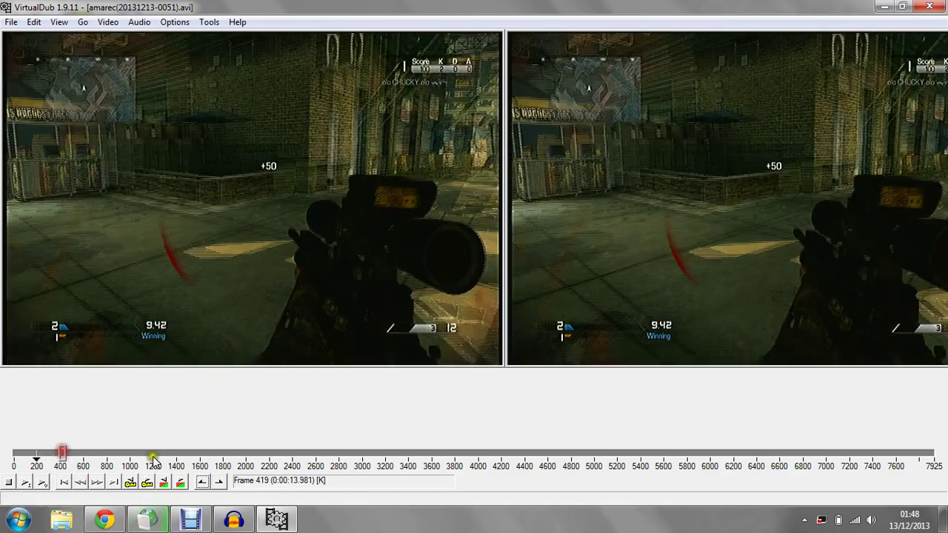
pyautogui.click(218, 481)
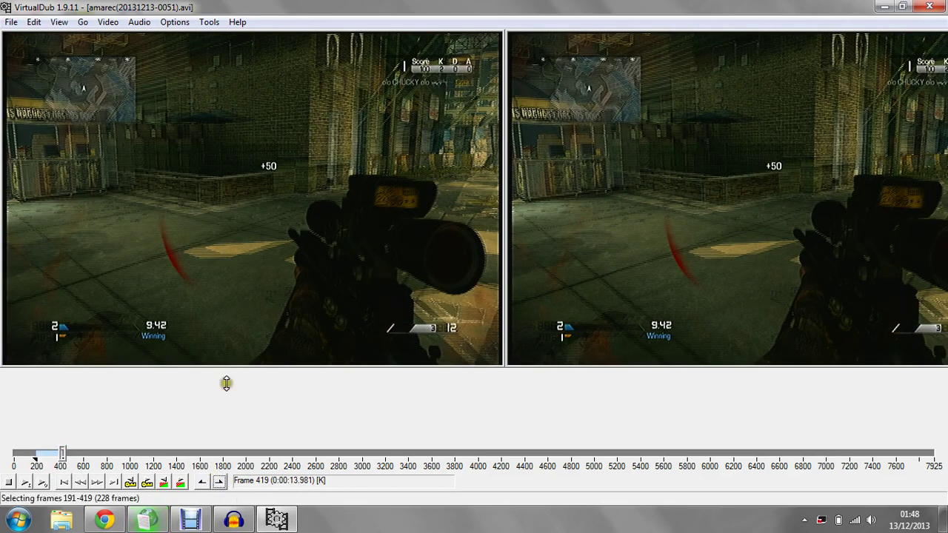
pyautogui.click(35, 454)
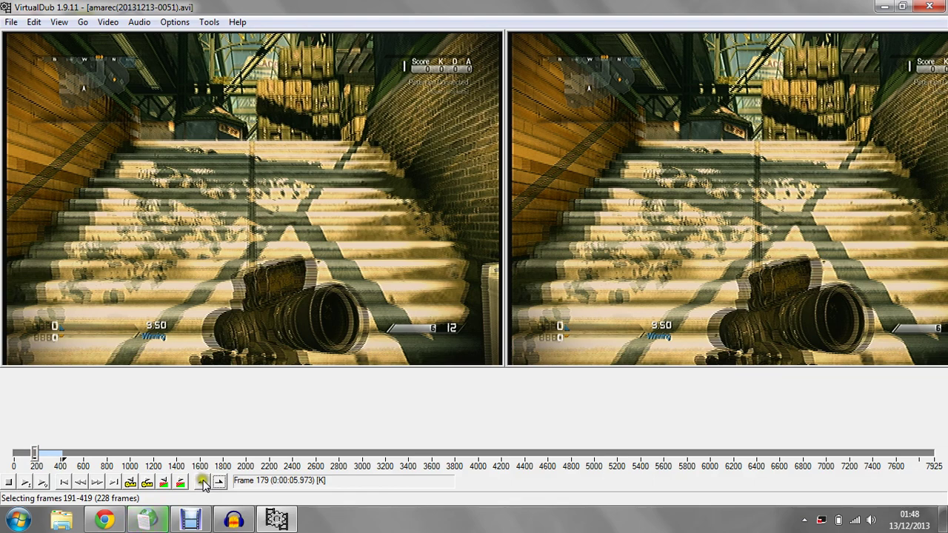
pyautogui.click(62, 456)
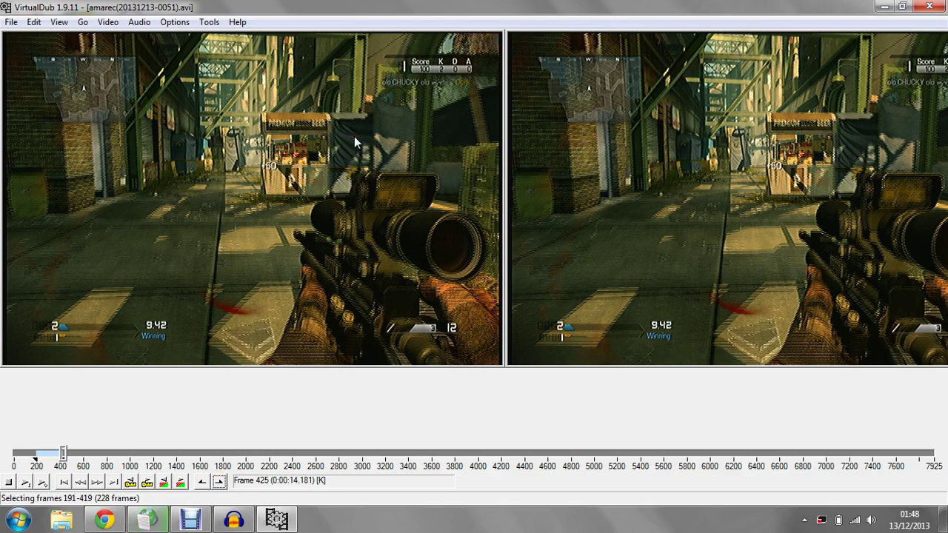
# Add a yadif deinterlace filter that keeps the top field.
pyautogui.click(108, 22)
pyautogui.click(123, 37)
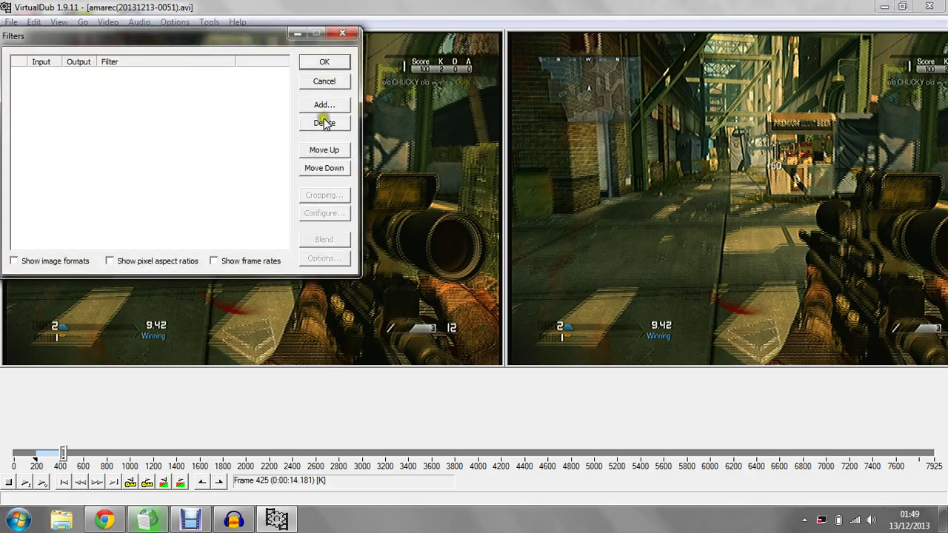
pyautogui.click(321, 104)
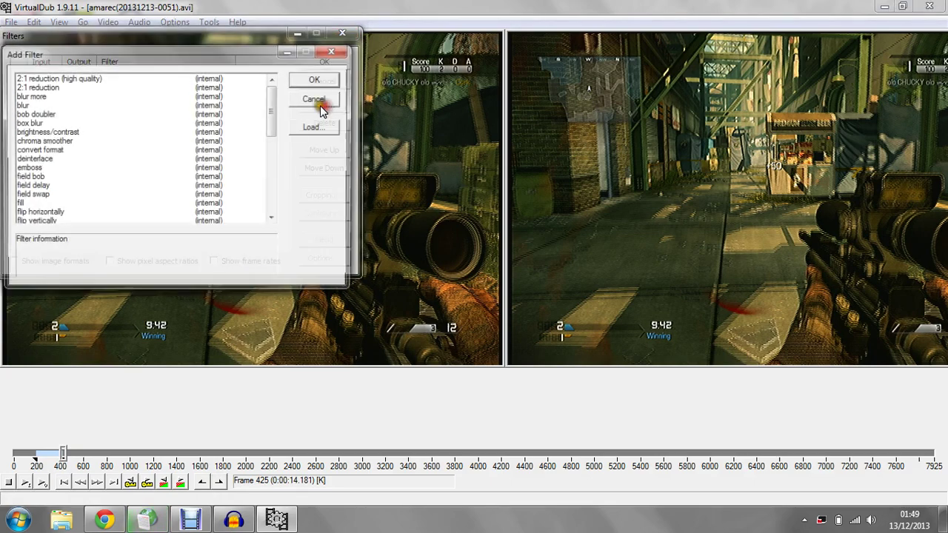
pyautogui.doubleClick(56, 158)
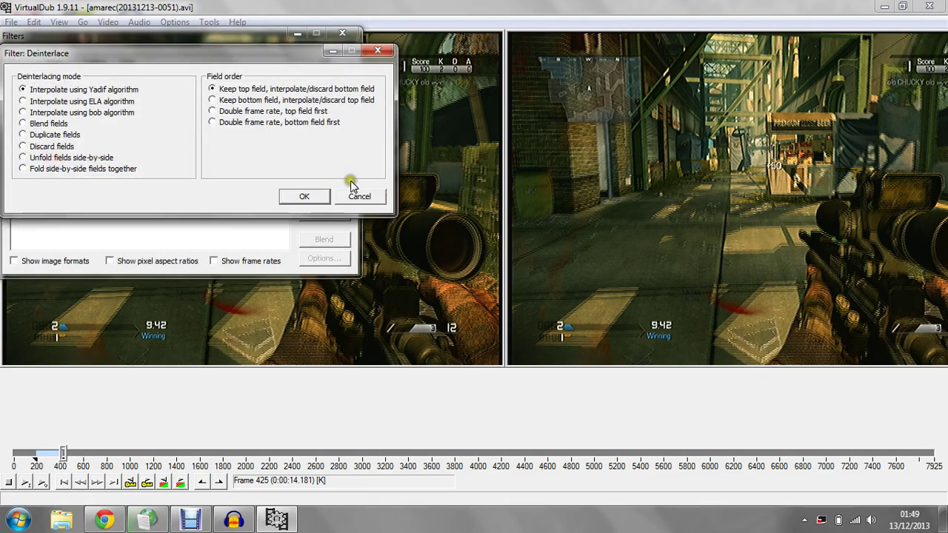
pyautogui.click(309, 195)
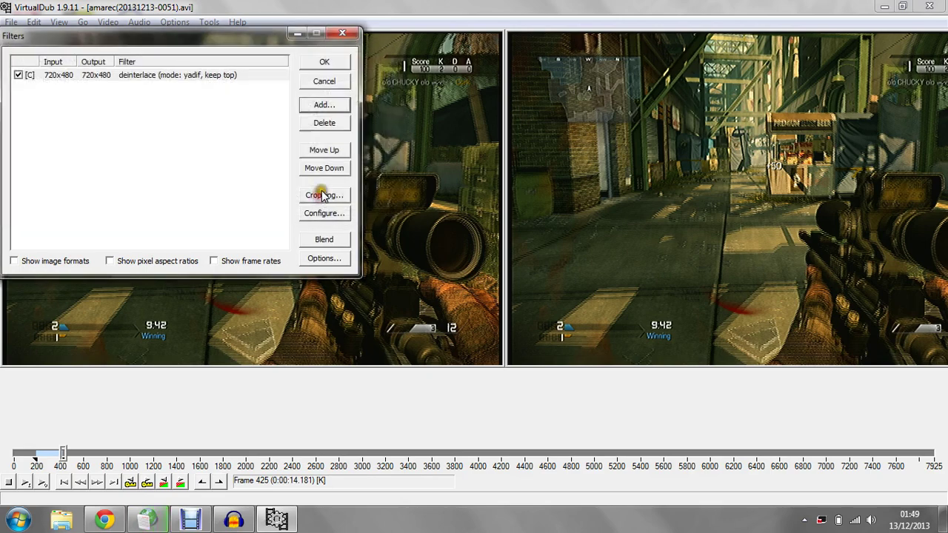
# Add a brightness/contrast filter with brightness +1% and contrast 93%.
pyautogui.click(332, 104)
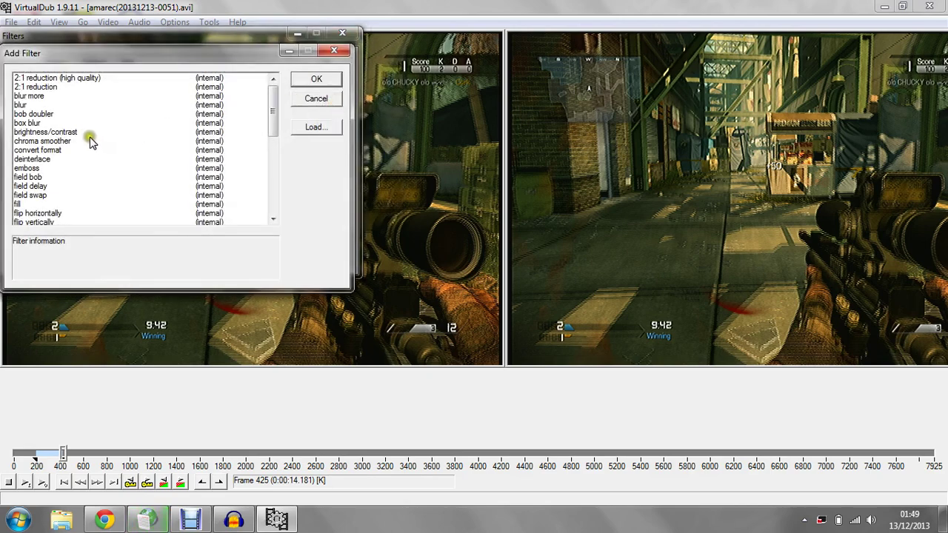
pyautogui.doubleClick(78, 132)
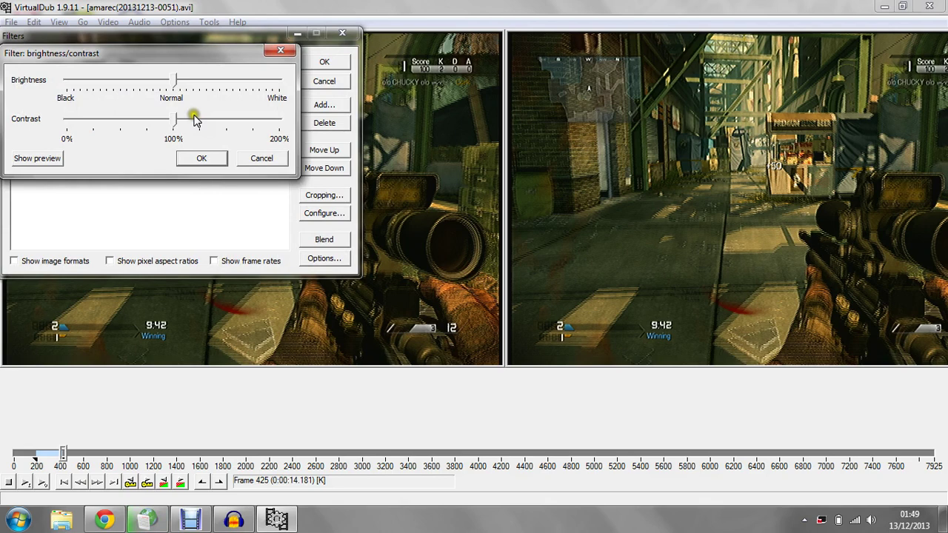
pyautogui.moveTo(175, 120); pyautogui.dragTo(169, 124)
pyautogui.moveTo(176, 81); pyautogui.dragTo(172, 83)
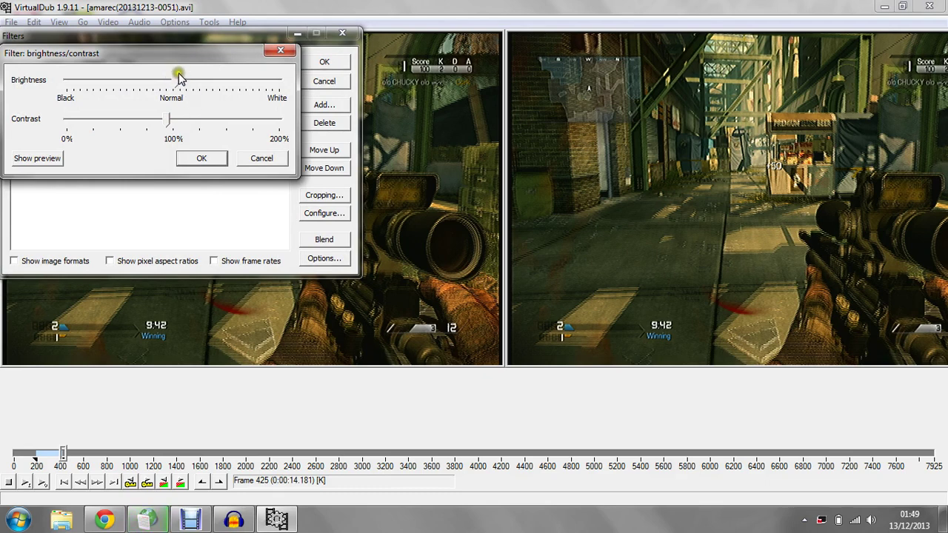
# Confirm brightness/contrast, then add HSV adjust with saturation 114%, hue +0° and value +0%.
pyautogui.click(198, 160)
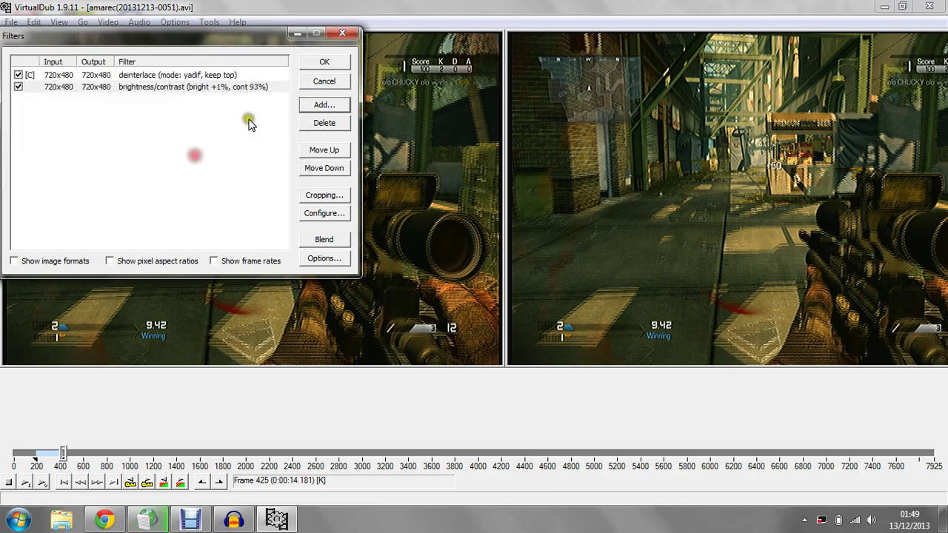
pyautogui.click(322, 104)
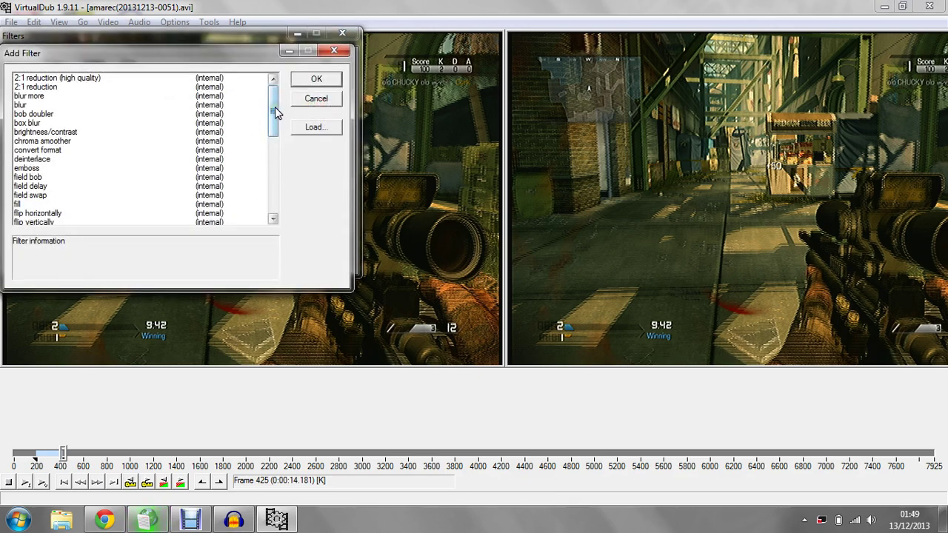
pyautogui.moveTo(274, 106); pyautogui.dragTo(273, 143)
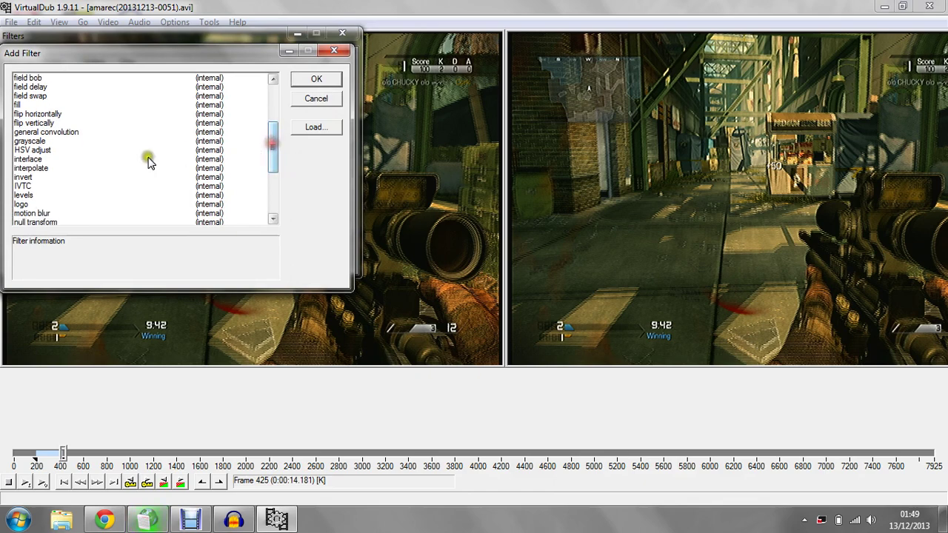
pyautogui.doubleClick(35, 151)
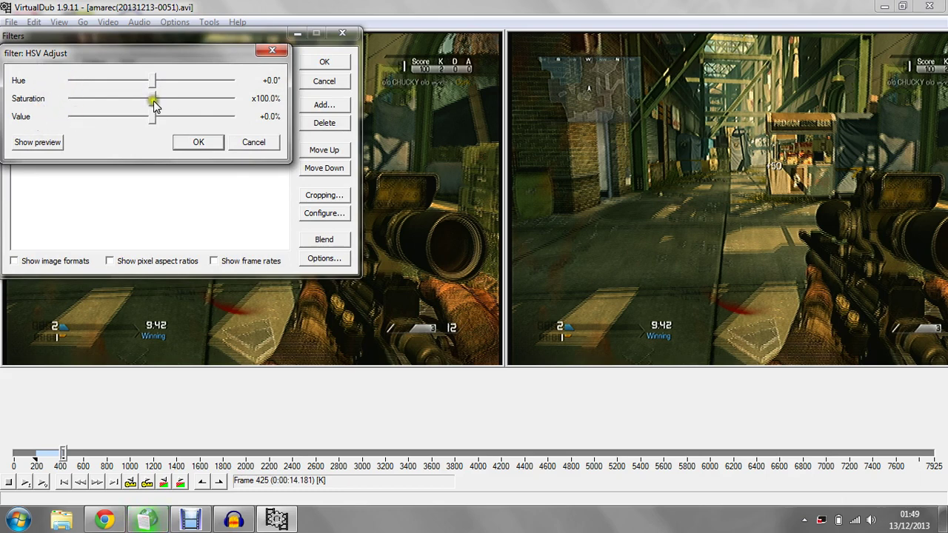
pyautogui.moveTo(153, 100); pyautogui.dragTo(165, 97)
pyautogui.click(199, 141)
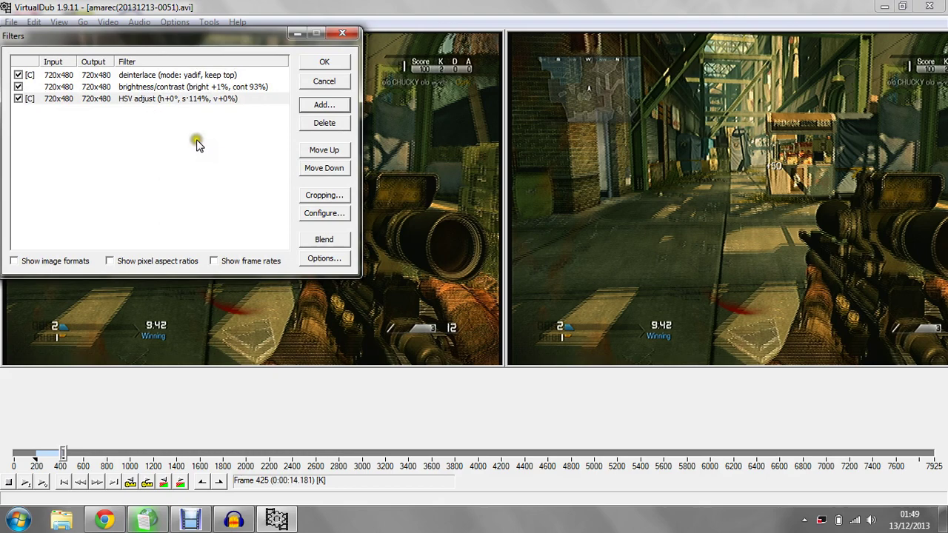
# Add a smoother filter with detail threshold 4.
pyautogui.click(319, 108)
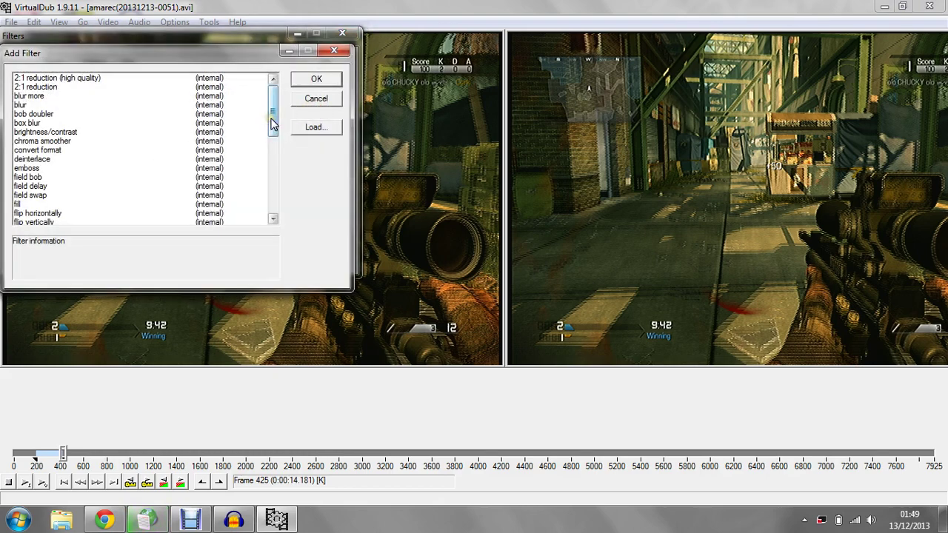
pyautogui.moveTo(271, 125); pyautogui.dragTo(268, 197)
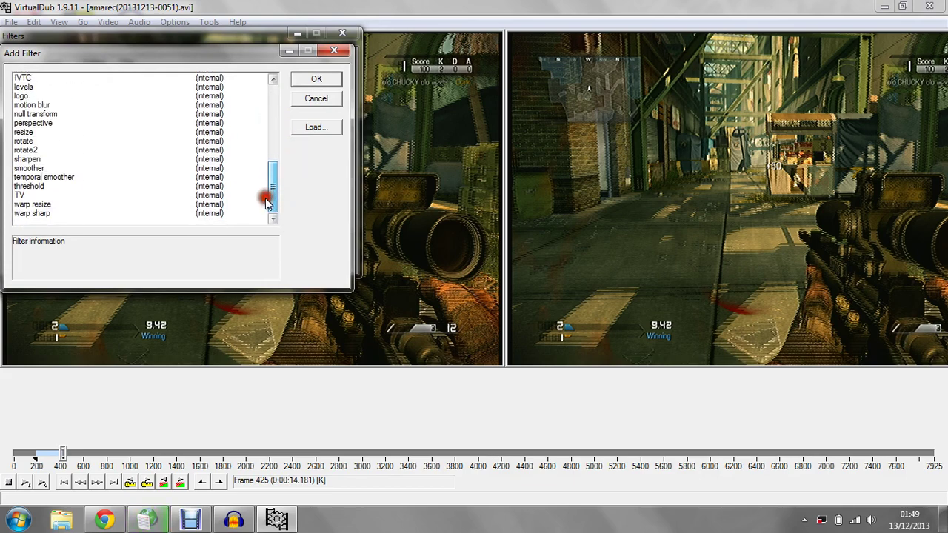
pyautogui.doubleClick(21, 169)
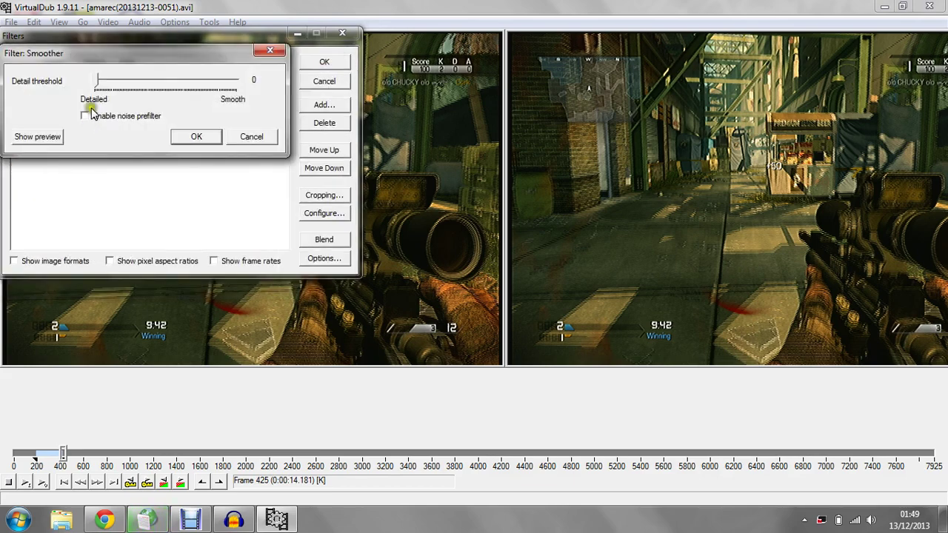
pyautogui.moveTo(96, 85); pyautogui.dragTo(103, 86)
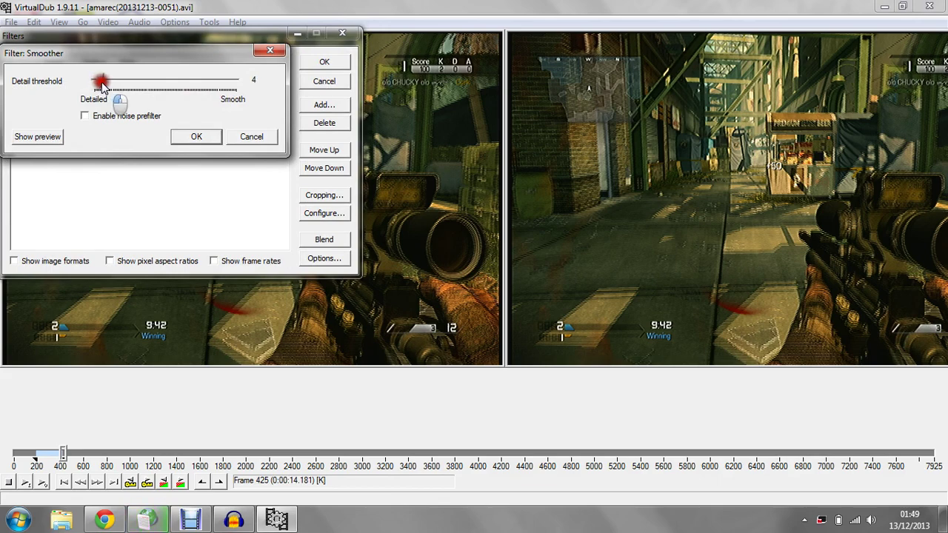
pyautogui.click(216, 136)
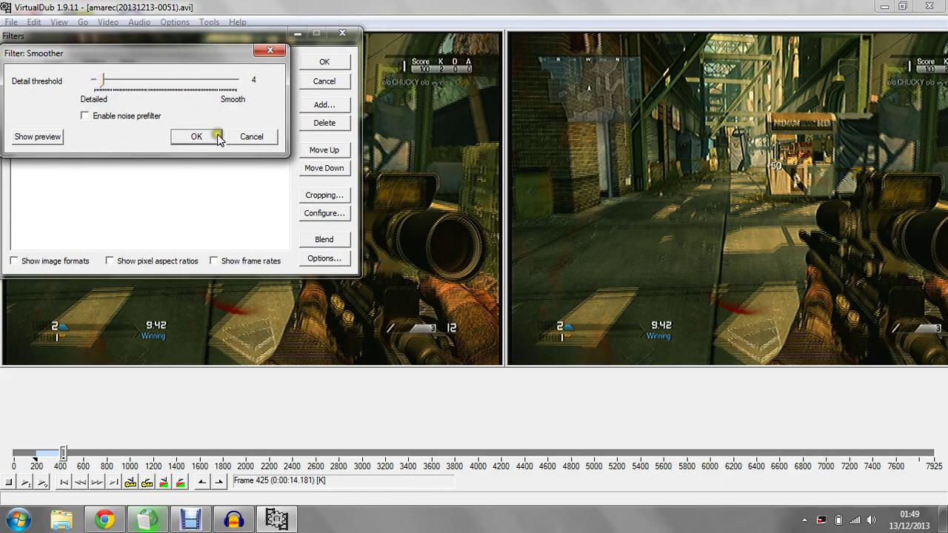
# Add a sharpen filter with strength 7.
pyautogui.click(324, 104)
pyautogui.moveTo(276, 125); pyautogui.dragTo(269, 203)
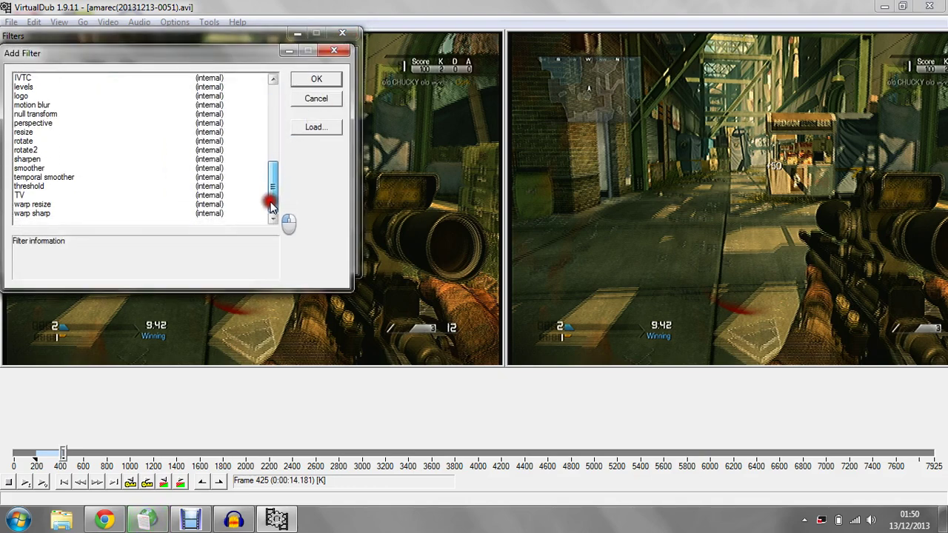
pyautogui.doubleClick(32, 159)
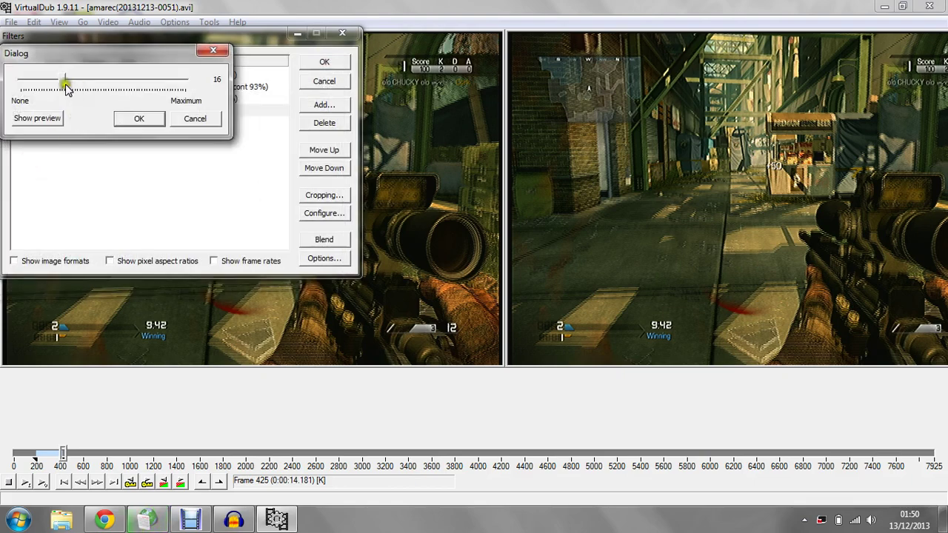
pyautogui.moveTo(63, 85); pyautogui.dragTo(40, 86)
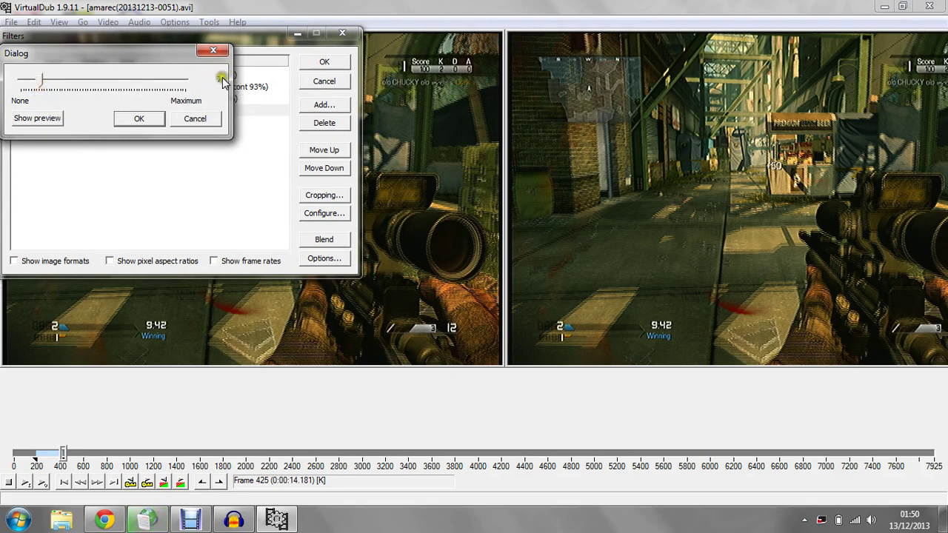
pyautogui.click(139, 120)
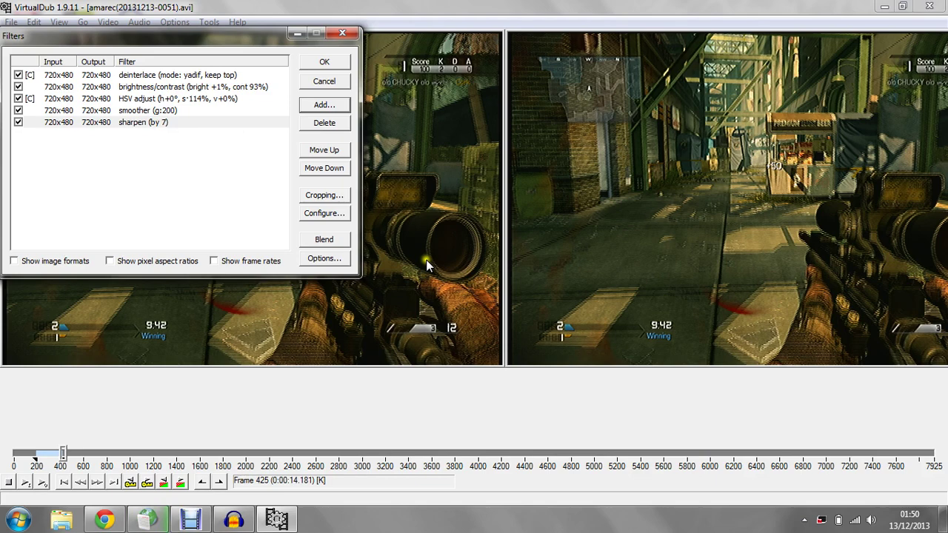
pyautogui.click(322, 107)
# Add a resize filter with aspect ratio disabled, scaling 720x480 to 1280x720.
pyautogui.click(322, 107)
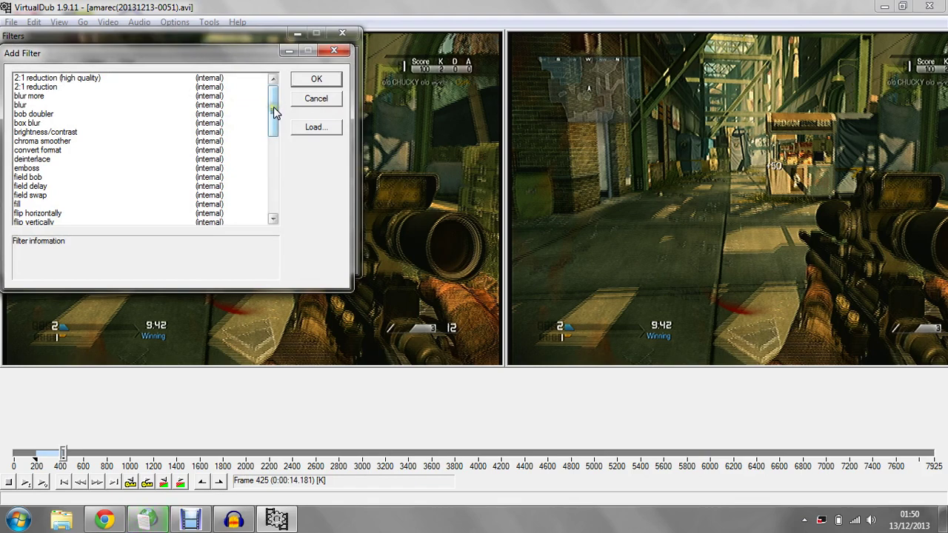
pyautogui.moveTo(274, 111); pyautogui.dragTo(271, 186)
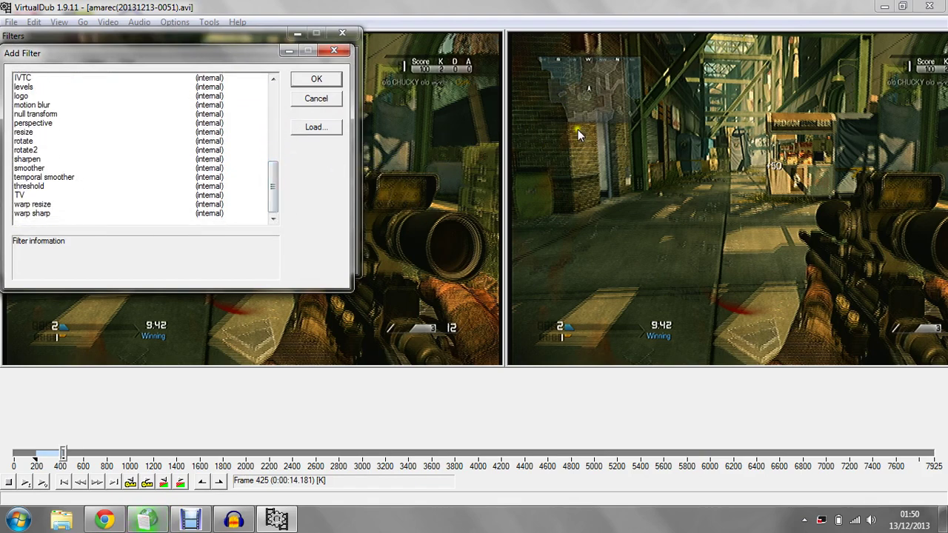
pyautogui.click(25, 132)
pyautogui.doubleClick(24, 132)
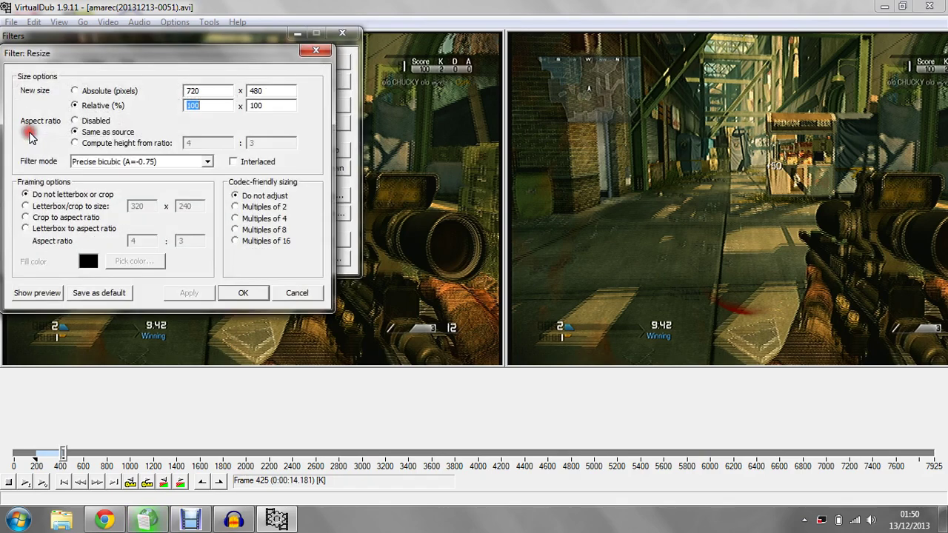
pyautogui.click(75, 122)
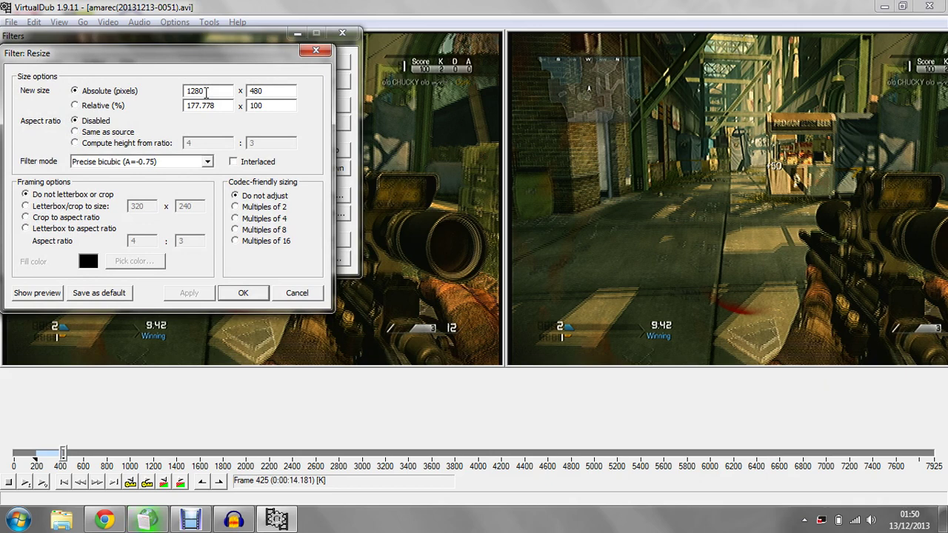
pyautogui.click(273, 91)
pyautogui.press('BackSpace')
pyautogui.press('BackSpace')
pyautogui.click(242, 293)
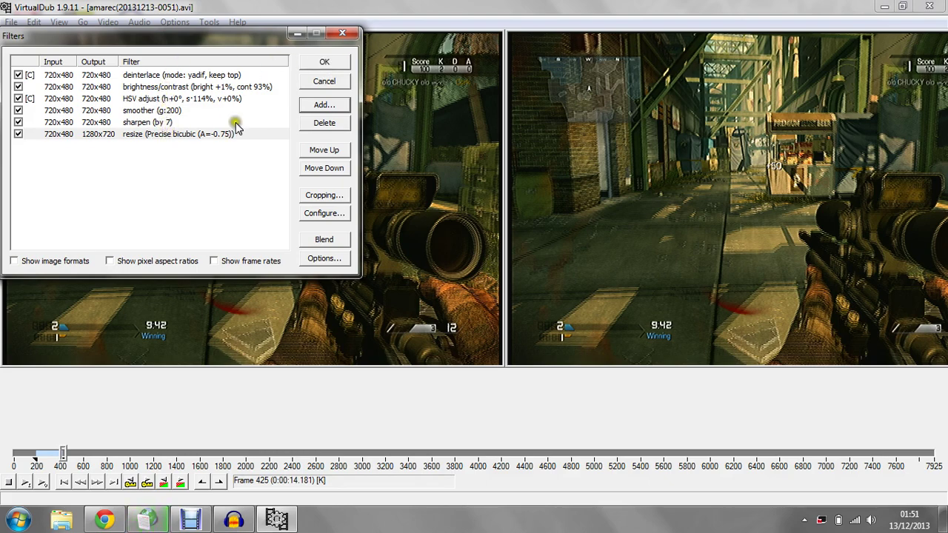
# Apply the filter chain and choose XviD MPEG-4 Codec as the video compressor.
pyautogui.click(304, 61)
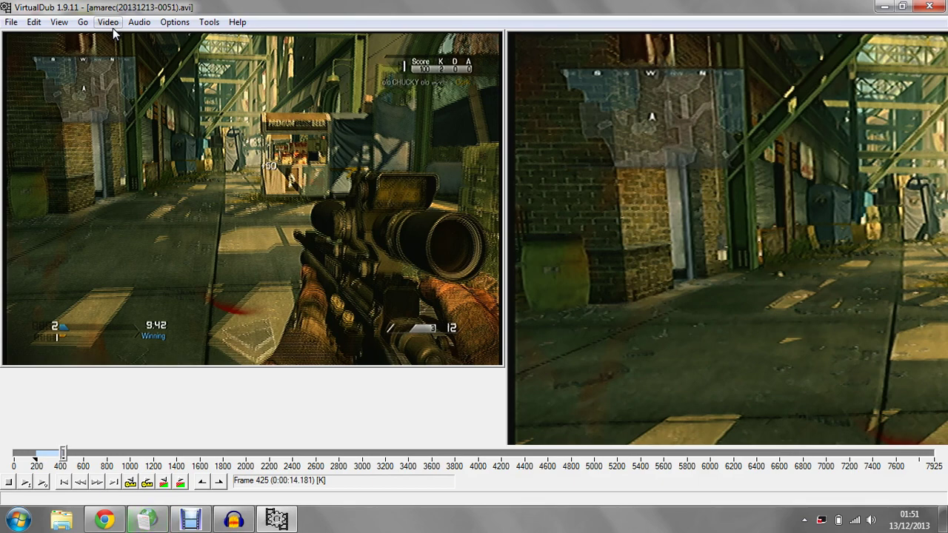
pyautogui.click(111, 25)
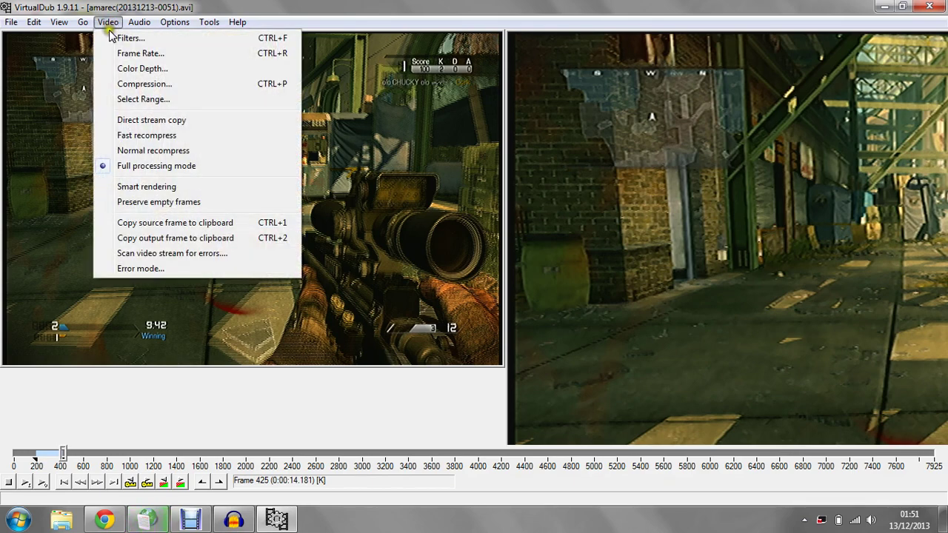
pyautogui.click(124, 86)
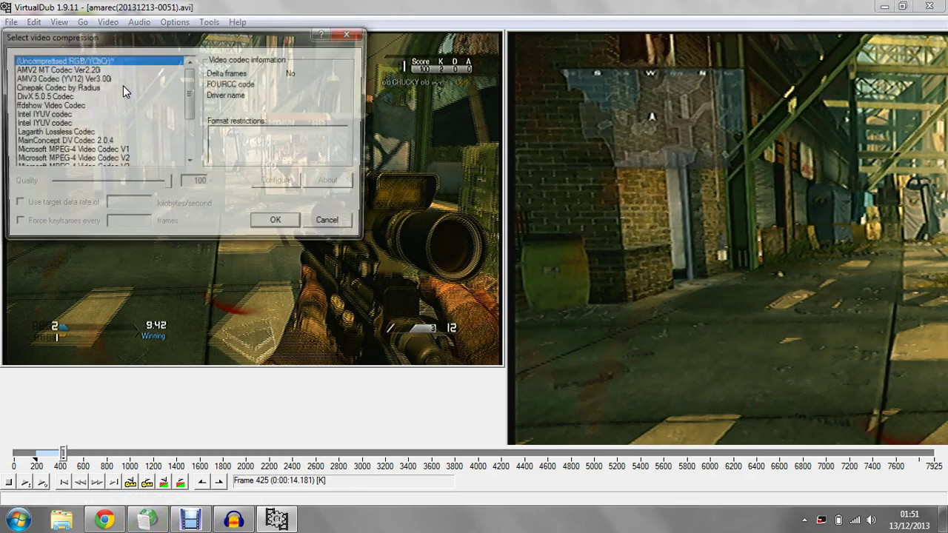
pyautogui.click(188, 92)
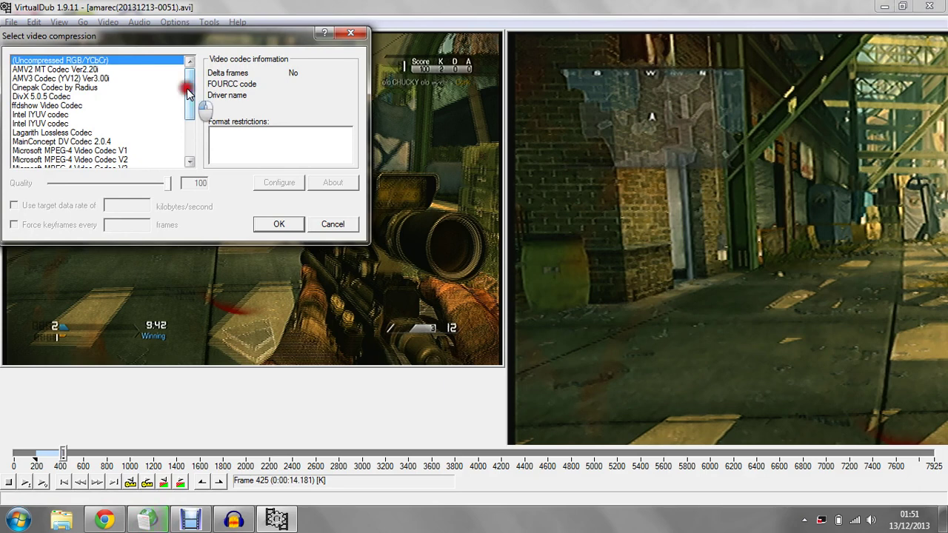
pyautogui.moveTo(188, 91); pyautogui.dragTo(188, 131)
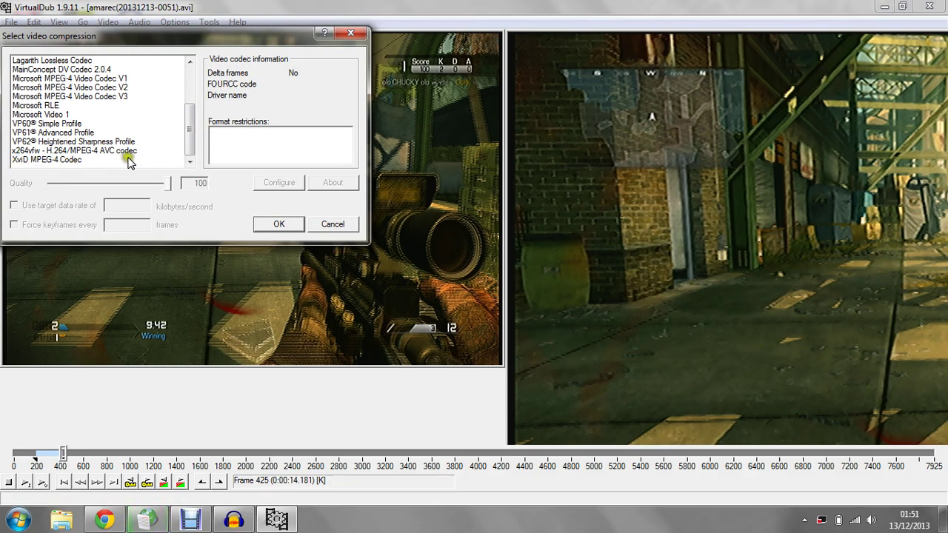
pyautogui.click(104, 161)
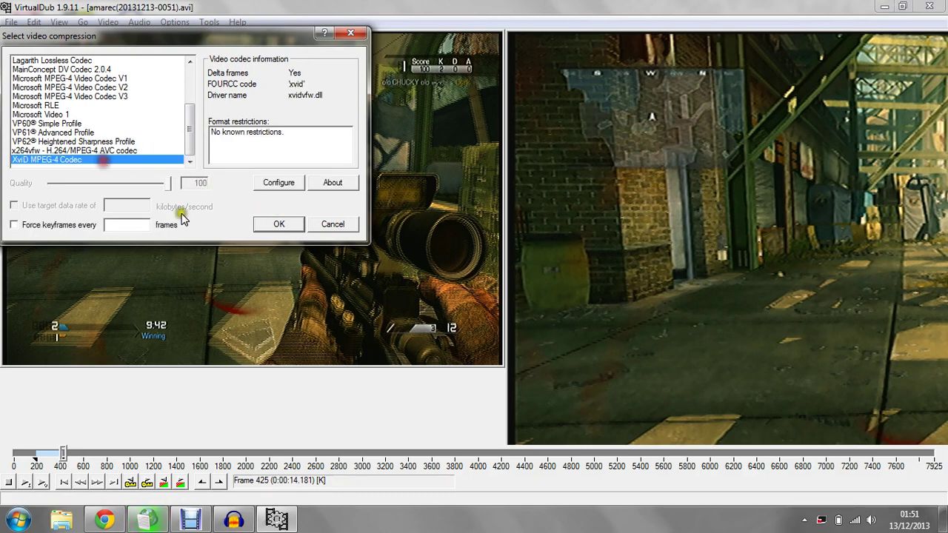
pyautogui.click(279, 225)
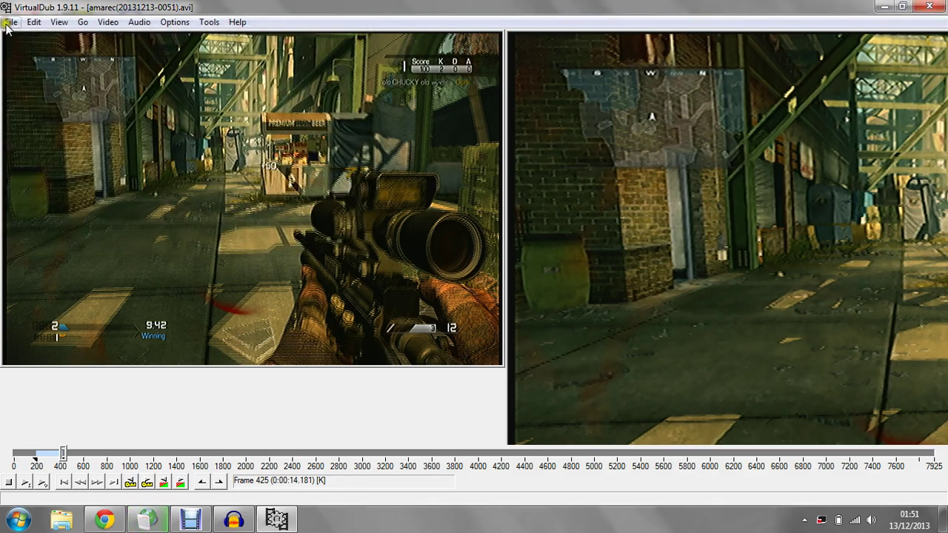
# Save the video as AVI 'sniping rushing 1.avi' in Documents to start encoding.
pyautogui.click(10, 22)
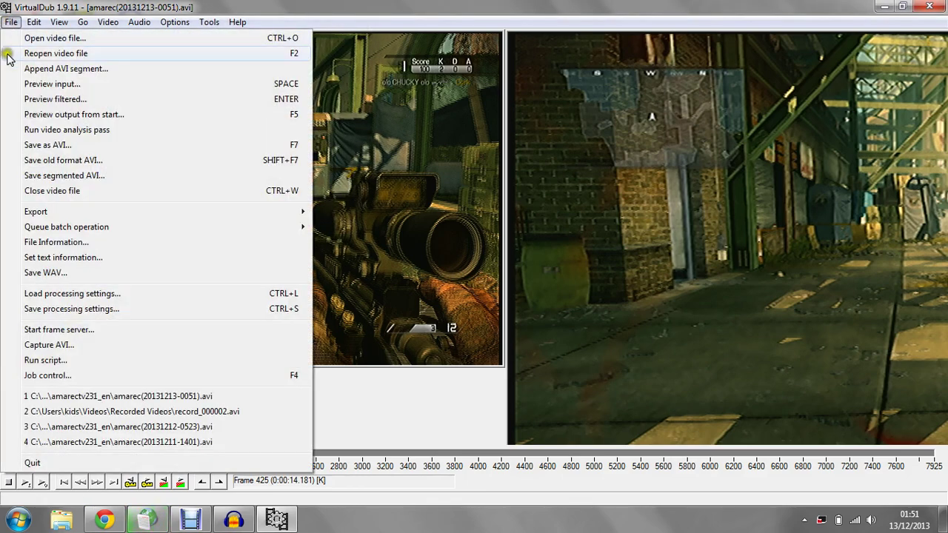
pyautogui.click(58, 147)
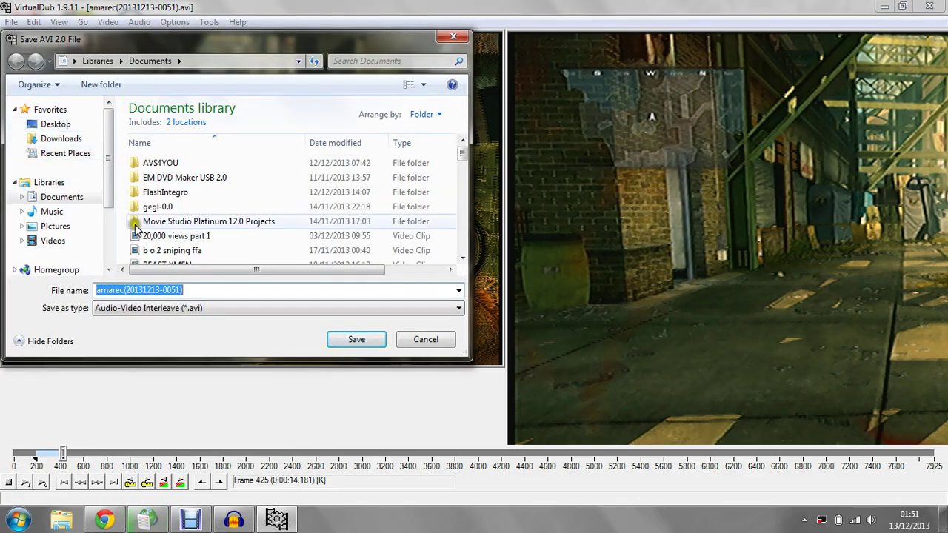
pyautogui.click(235, 290)
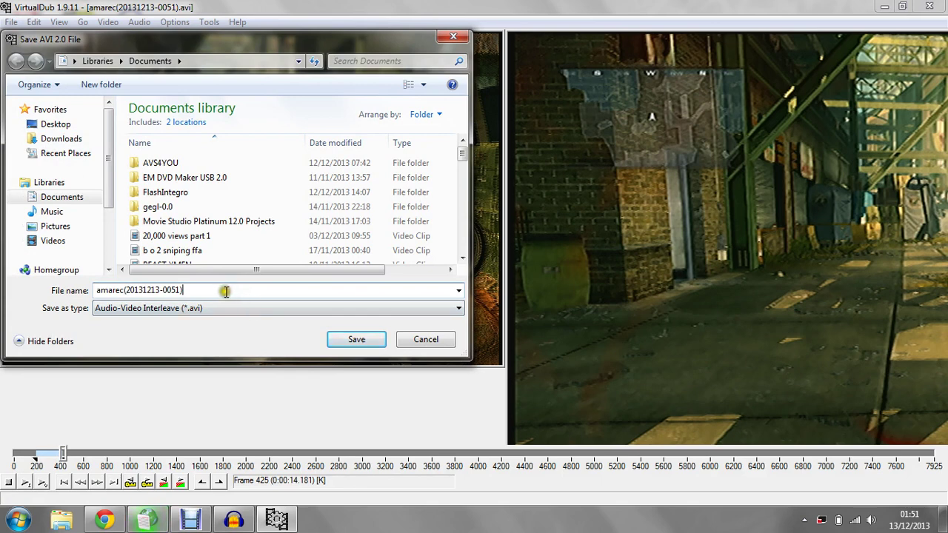
pyautogui.press('BackSpace')
pyautogui.press('BackSpace')
pyautogui.press('BackSpace')
pyautogui.press('BackSpace')
pyautogui.press('BackSpace')
pyautogui.press('BackSpace')
pyautogui.press('BackSpace')
pyautogui.press('BackSpace')
pyautogui.press('BackSpace')
pyautogui.press('BackSpace')
pyautogui.press('BackSpace')
pyautogui.press('BackSpace')
pyautogui.press('BackSpace')
pyautogui.press('BackSpace')
pyautogui.press('BackSpace')
pyautogui.press('BackSpace')
pyautogui.press('BackSpace')
pyautogui.press('BackSpace')
pyautogui.press('BackSpace')
pyautogui.press('BackSpace')
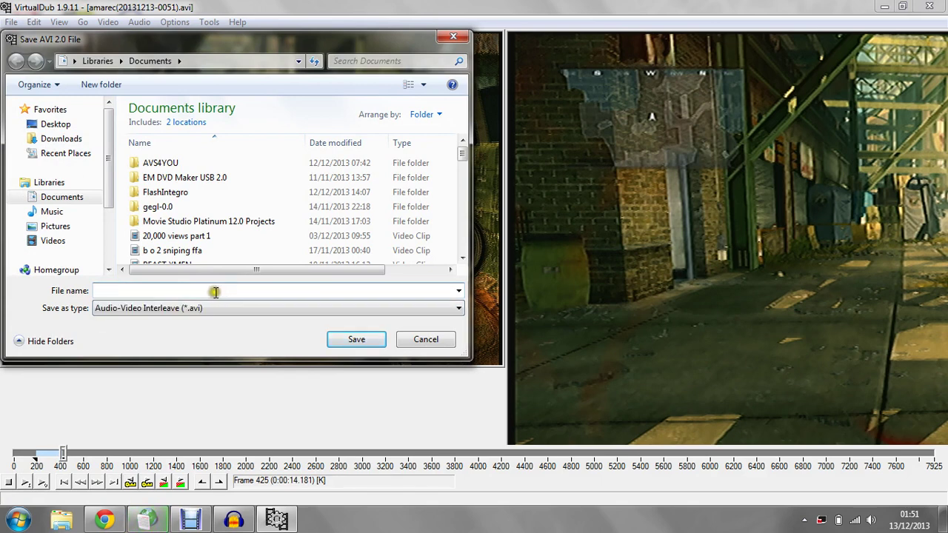
pyautogui.write('sn')
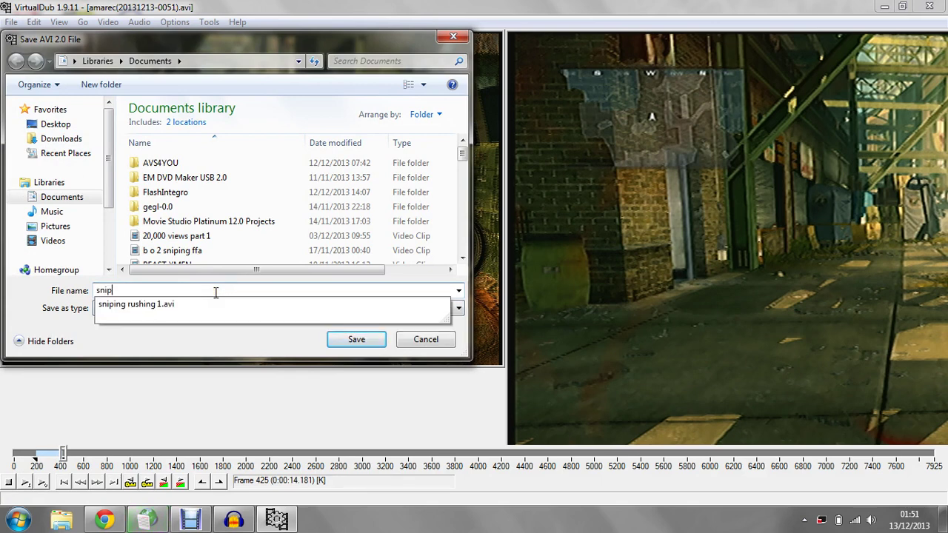
pyautogui.write('ip')
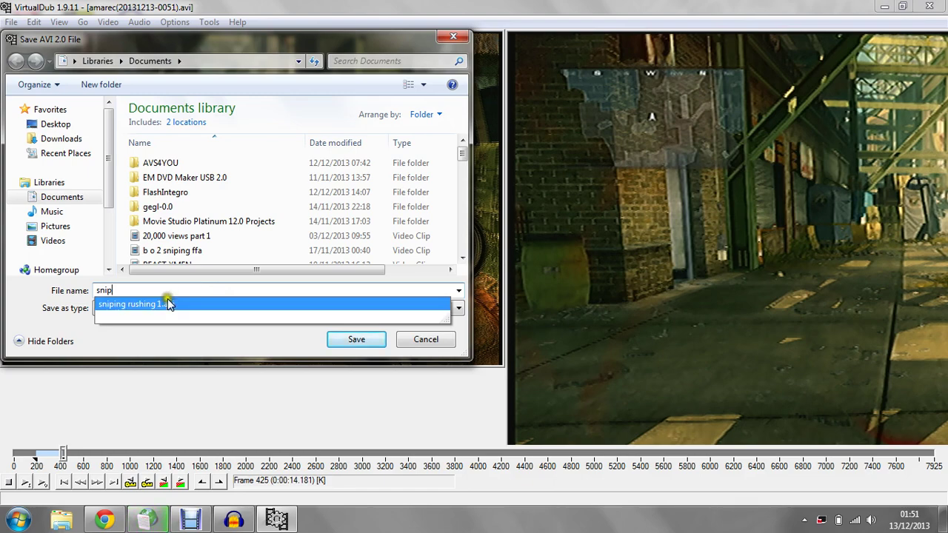
pyautogui.click(360, 342)
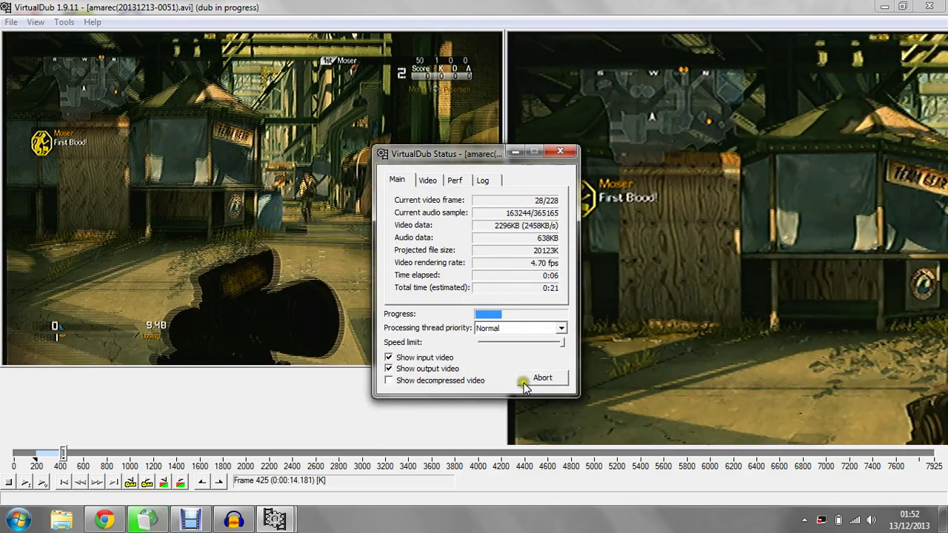
# Abort the running save, confirm the stop warning, and bring up the File menu.
pyautogui.click(524, 384)
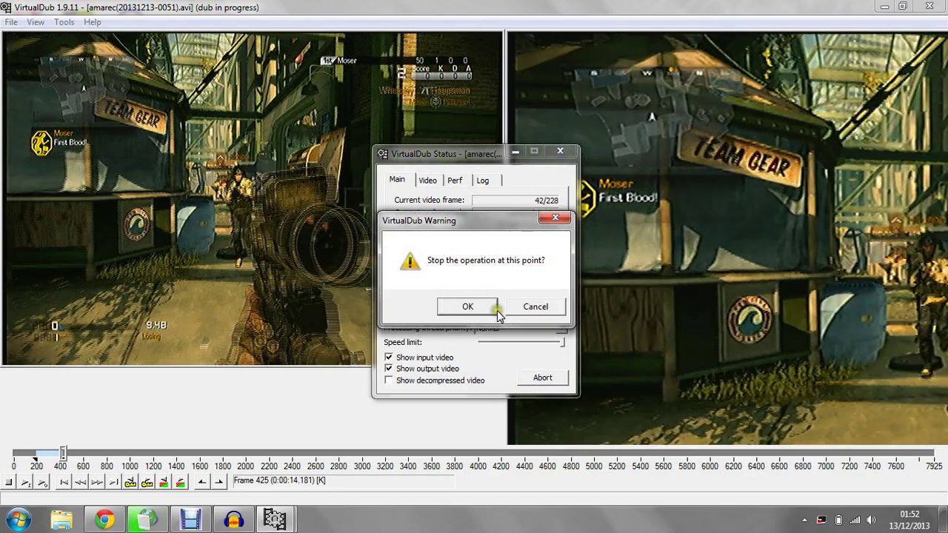
pyautogui.click(496, 310)
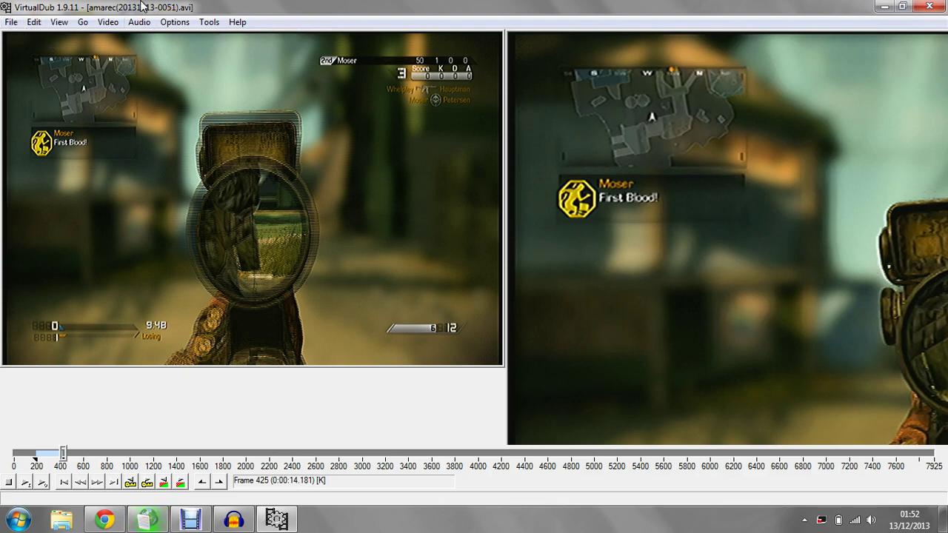
pyautogui.click(11, 22)
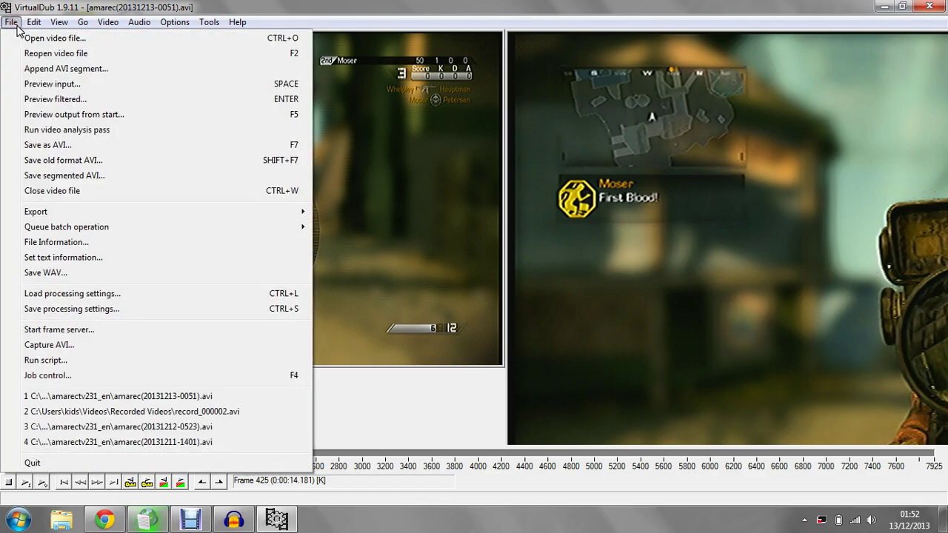
# Close VirtualDub and relaunch VirtualDub.exe from Downloads\VirtualDub-1.9.11, allowing it to run.
pyautogui.click(928, 8)
pyautogui.click(928, 8)
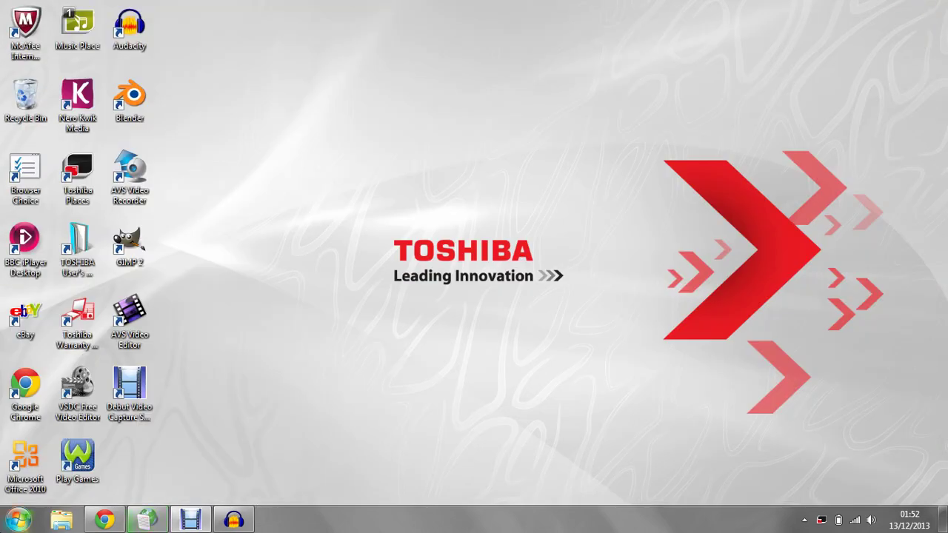
pyautogui.click(64, 516)
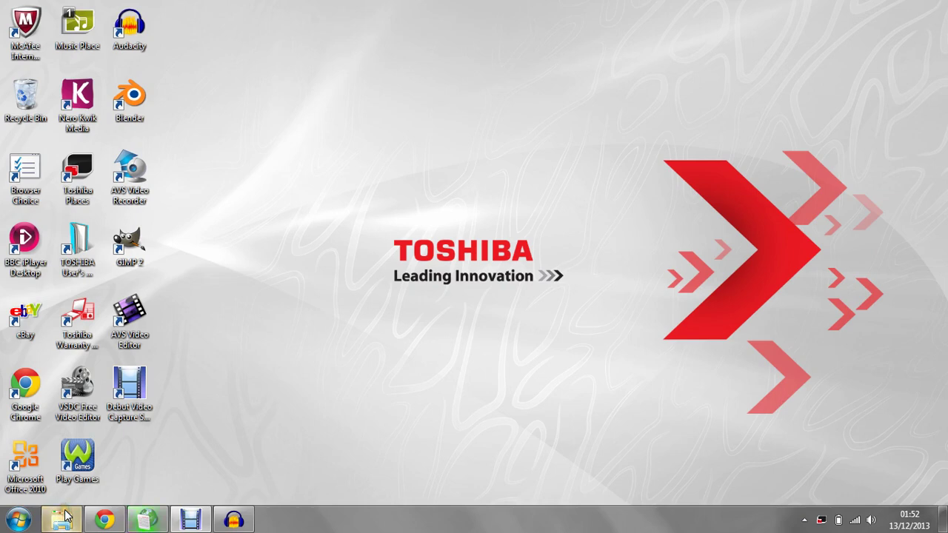
pyautogui.click(422, 112)
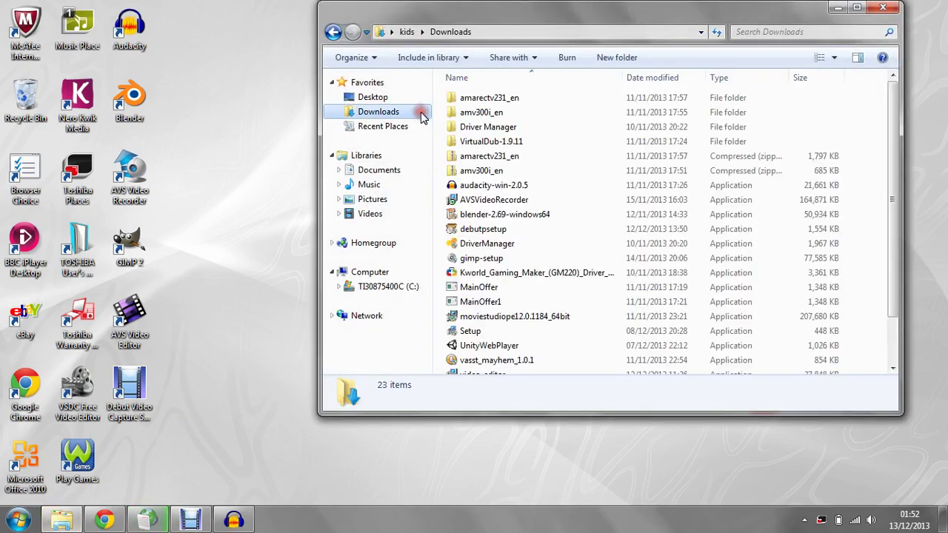
pyautogui.doubleClick(465, 142)
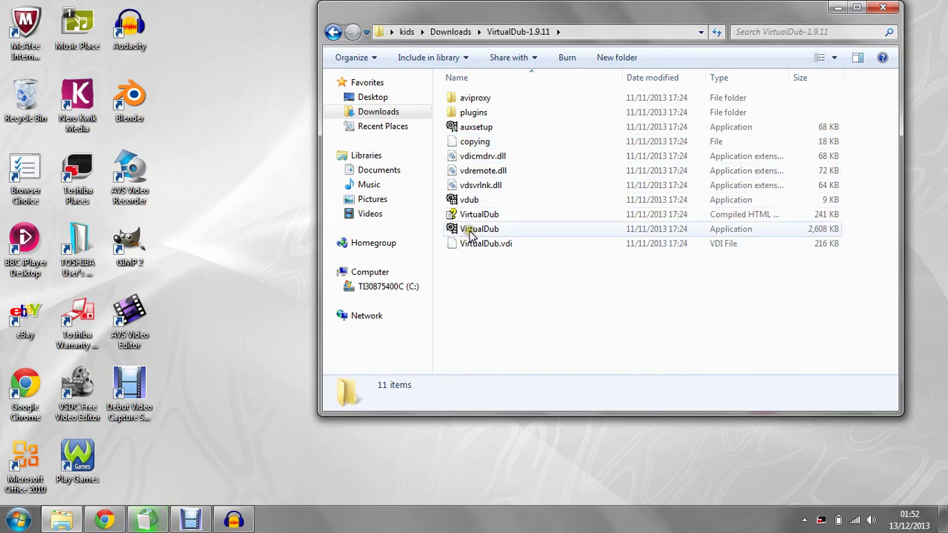
pyautogui.doubleClick(469, 235)
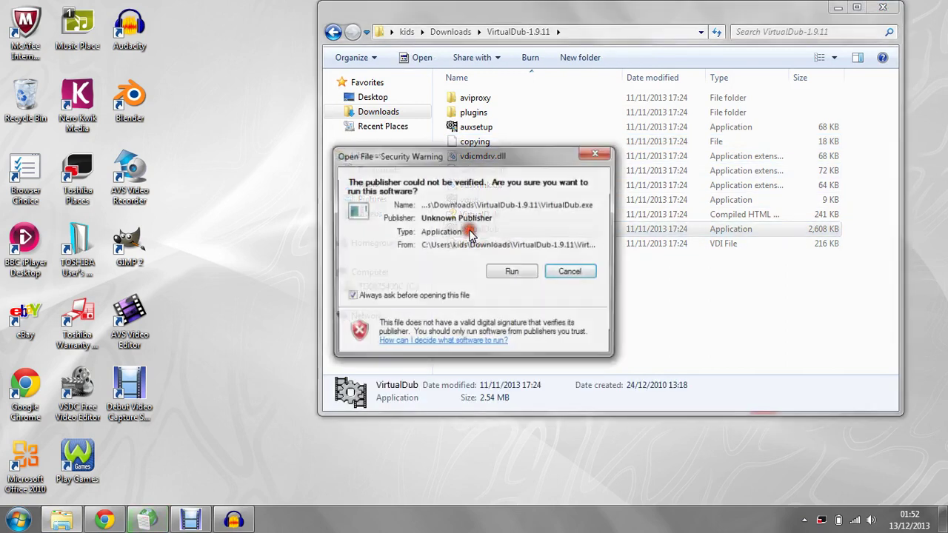
pyautogui.click(515, 272)
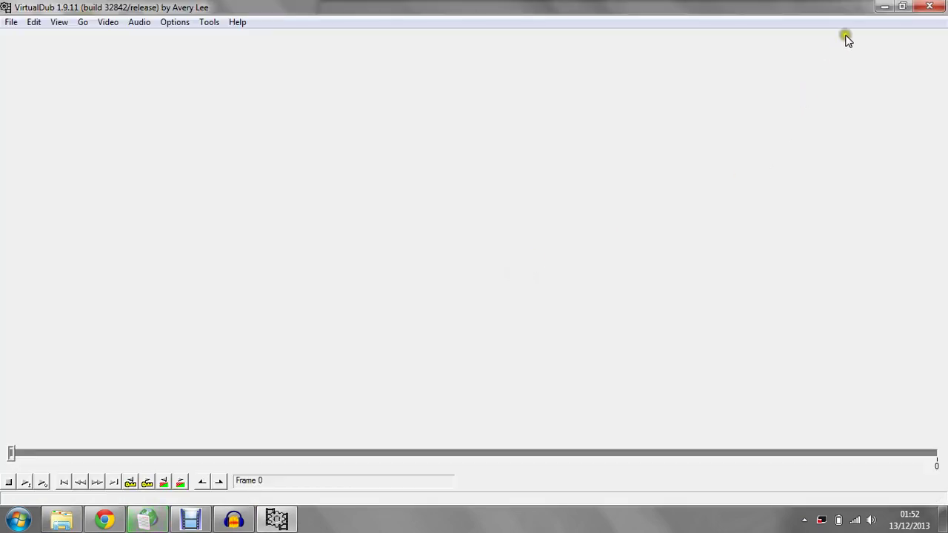
# Restore VirtualDub to a window, close Explorer, and reposition the VirtualDub window.
pyautogui.click(902, 7)
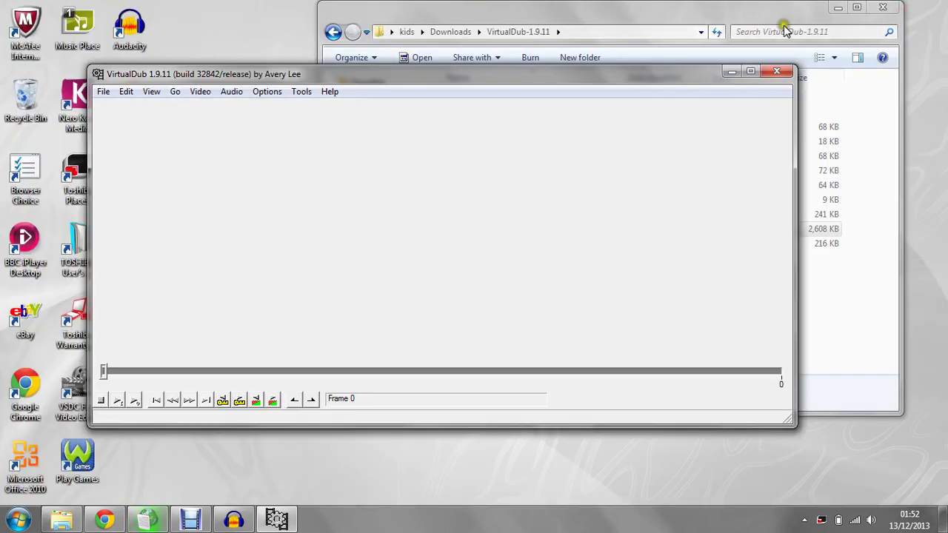
pyautogui.click(881, 9)
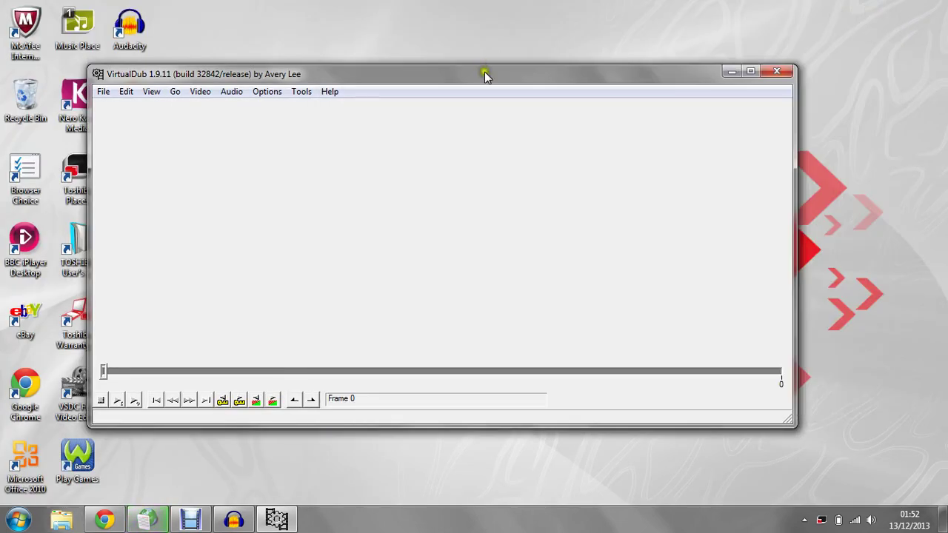
pyautogui.moveTo(485, 79); pyautogui.dragTo(524, 54)
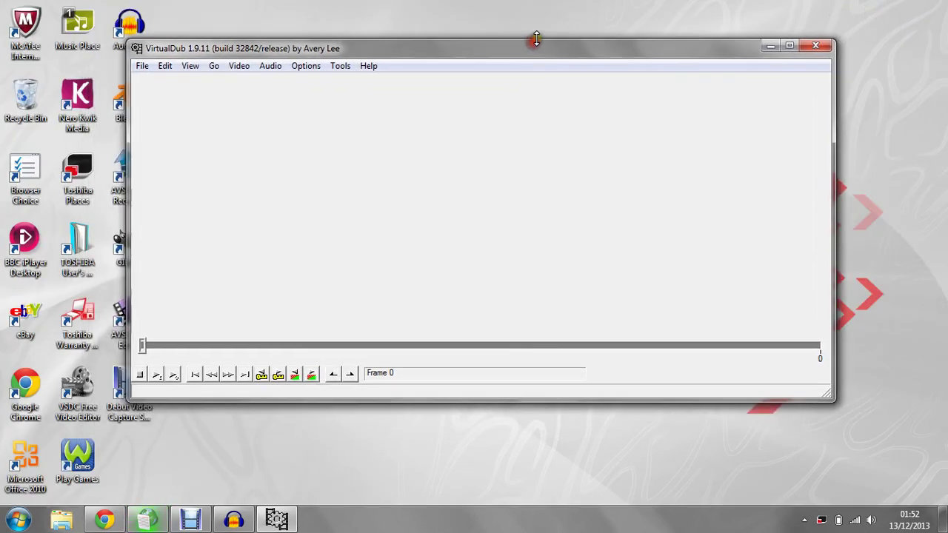
# Switch to Capture AVI mode with Screen capture as the capture device.
pyautogui.click(144, 68)
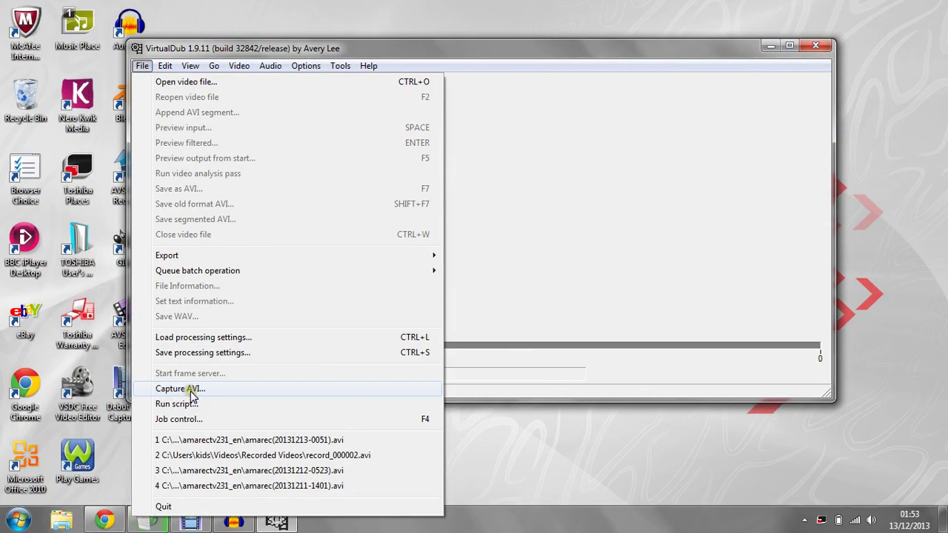
pyautogui.click(191, 391)
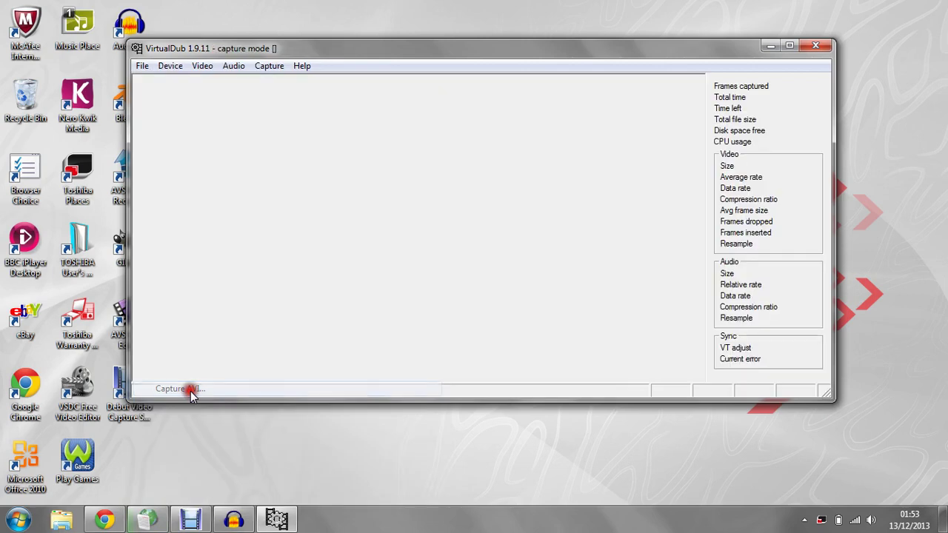
pyautogui.click(170, 68)
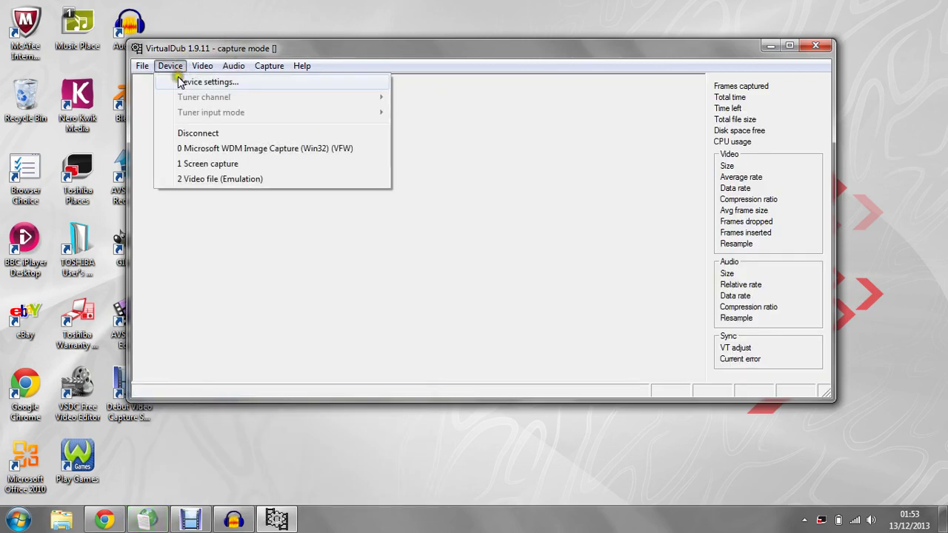
pyautogui.click(198, 163)
# Look through the options in the capture Video menu.
pyautogui.click(203, 70)
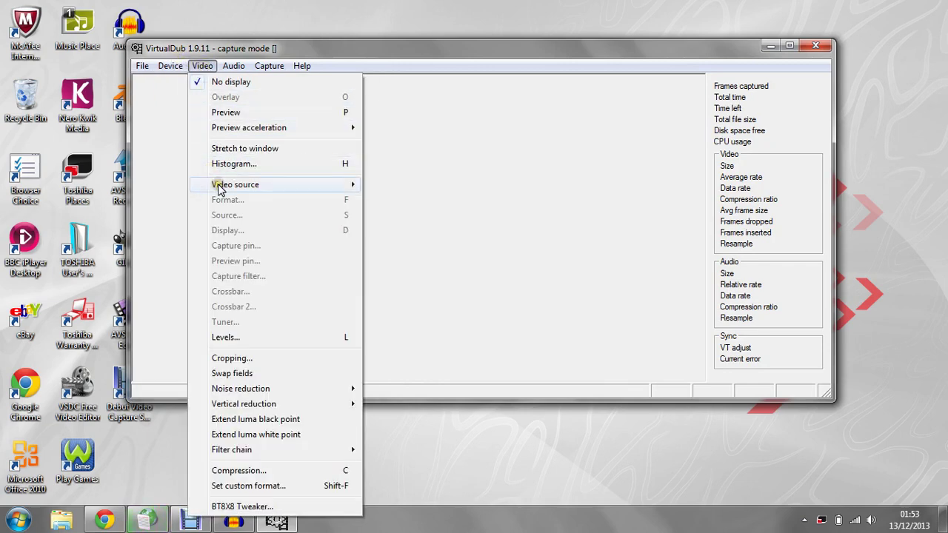
pyautogui.moveTo(220, 189)
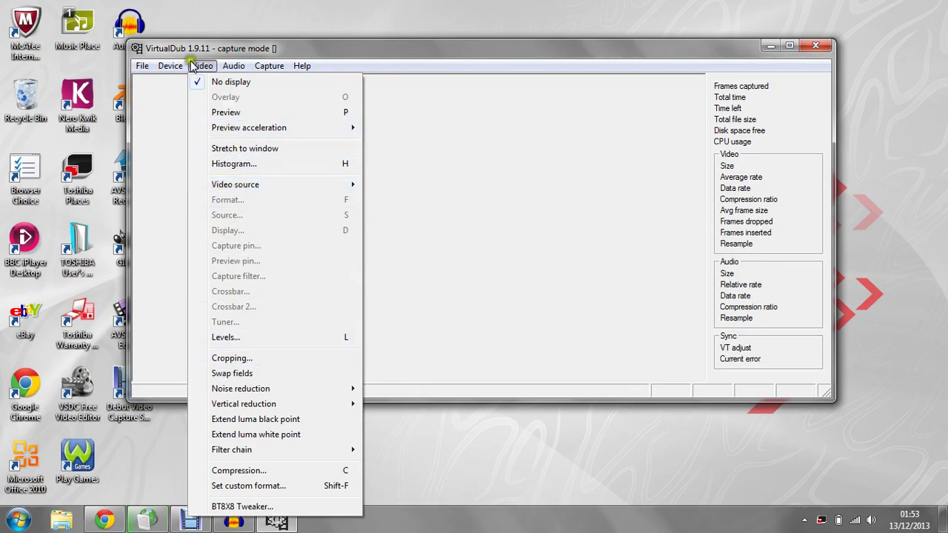
pyautogui.moveTo(183, 65)
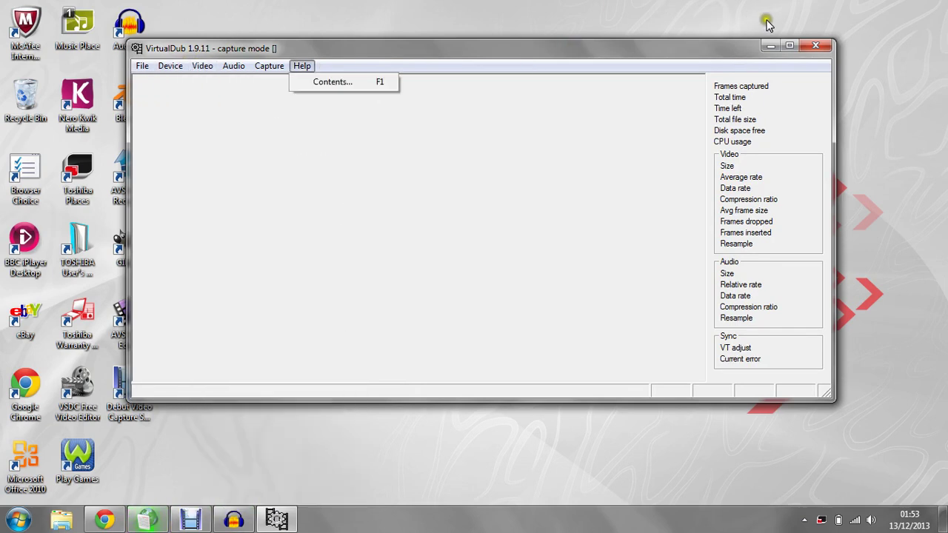
pyautogui.click(816, 47)
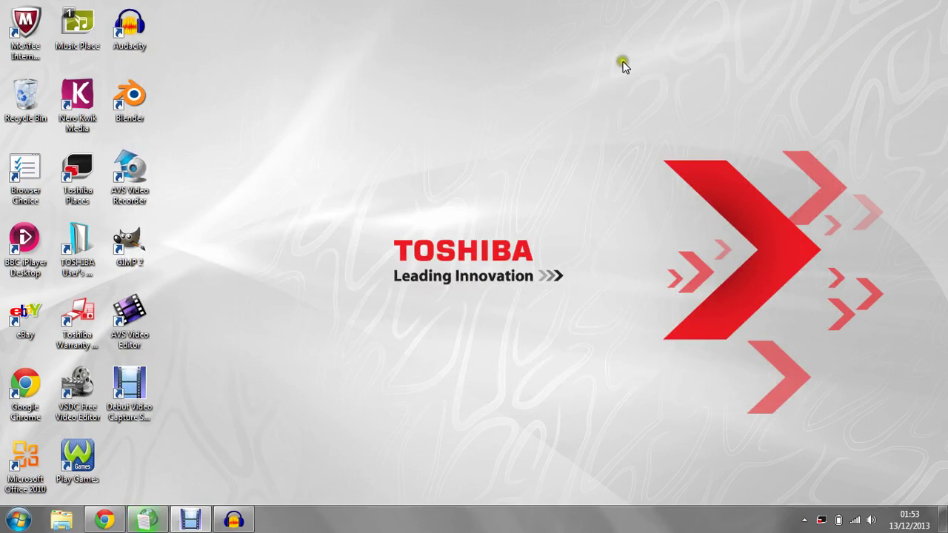